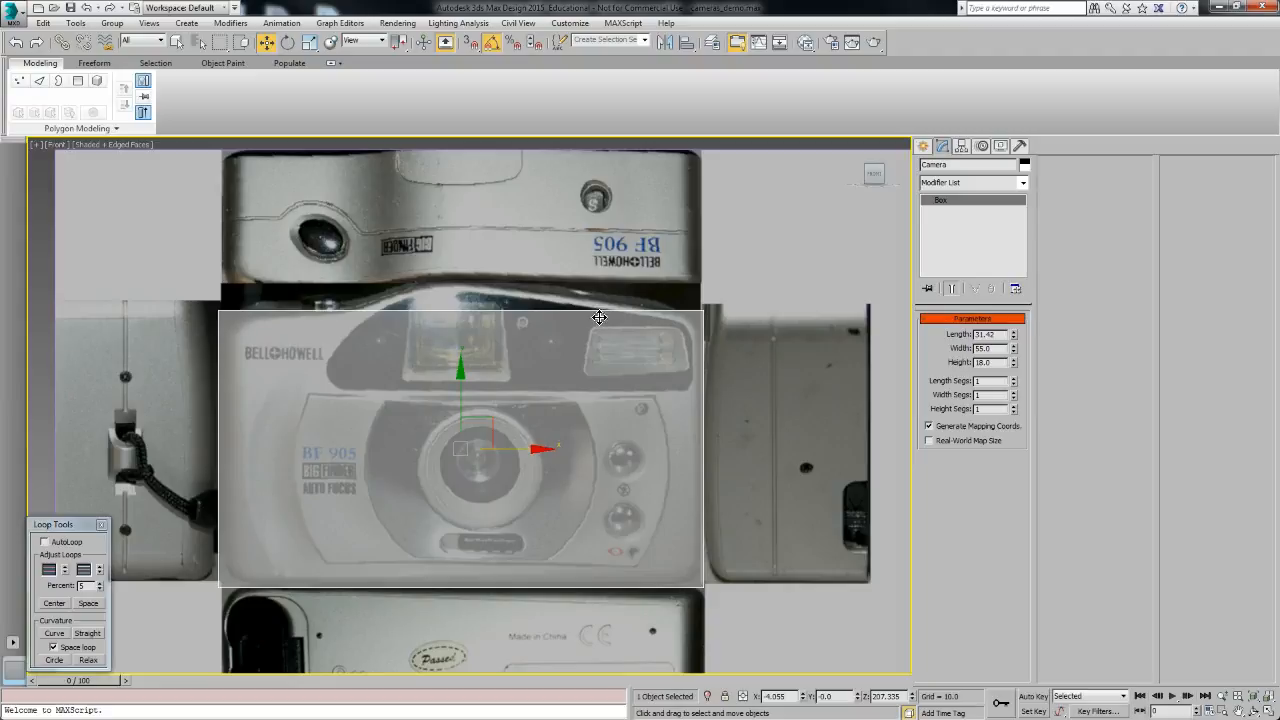
Step: Examine the camera reference images surrounding the box in the front viewport
middle_click_drag(597, 393, 575, 385)
scroll(745, 572, "down", 3)
middle_click_drag(756, 580, 597, 508)
scroll(462, 458, "up", 3)
middle_click_drag(461, 458, 481, 479)
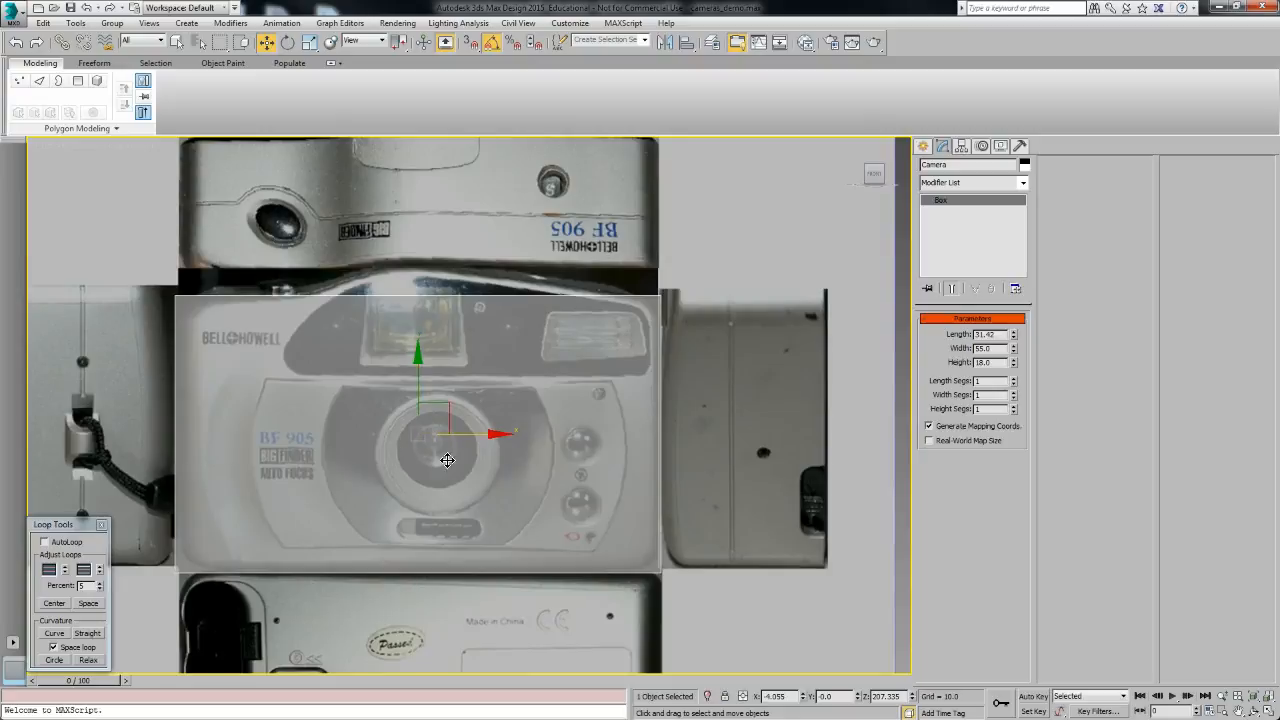
middle_click_drag(654, 542, 577, 537)
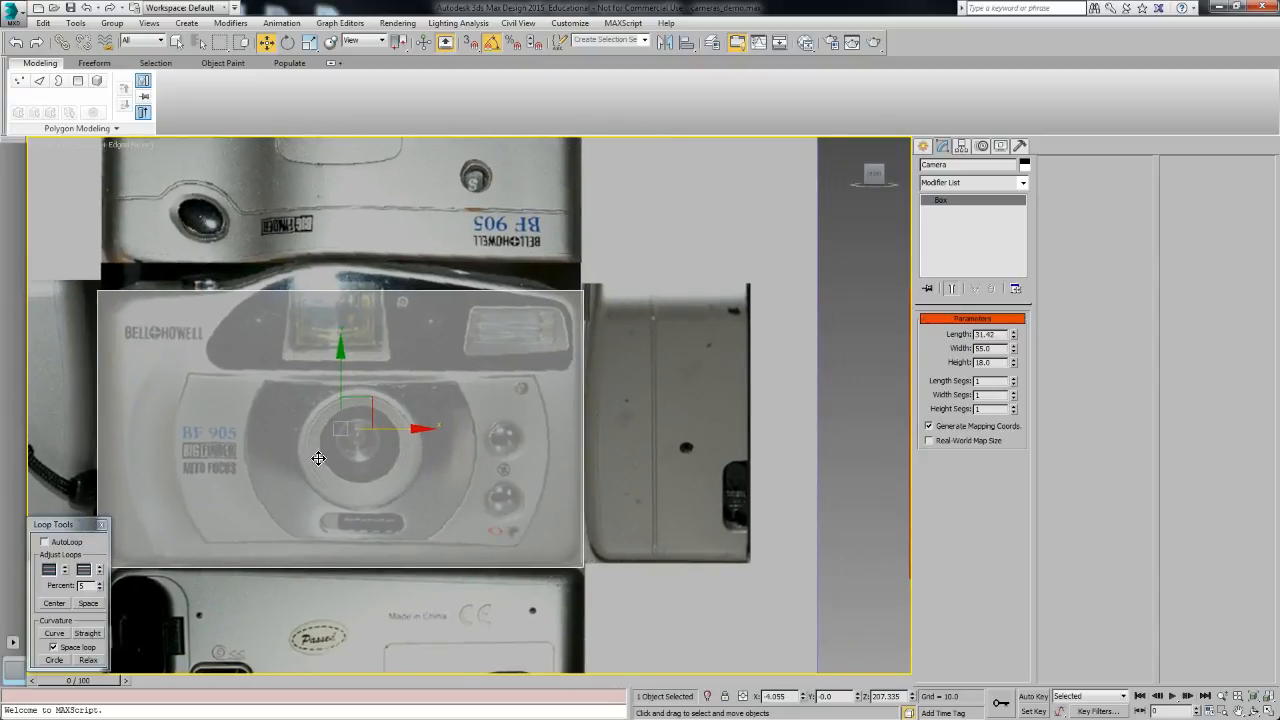
middle_click_drag(716, 518, 557, 515)
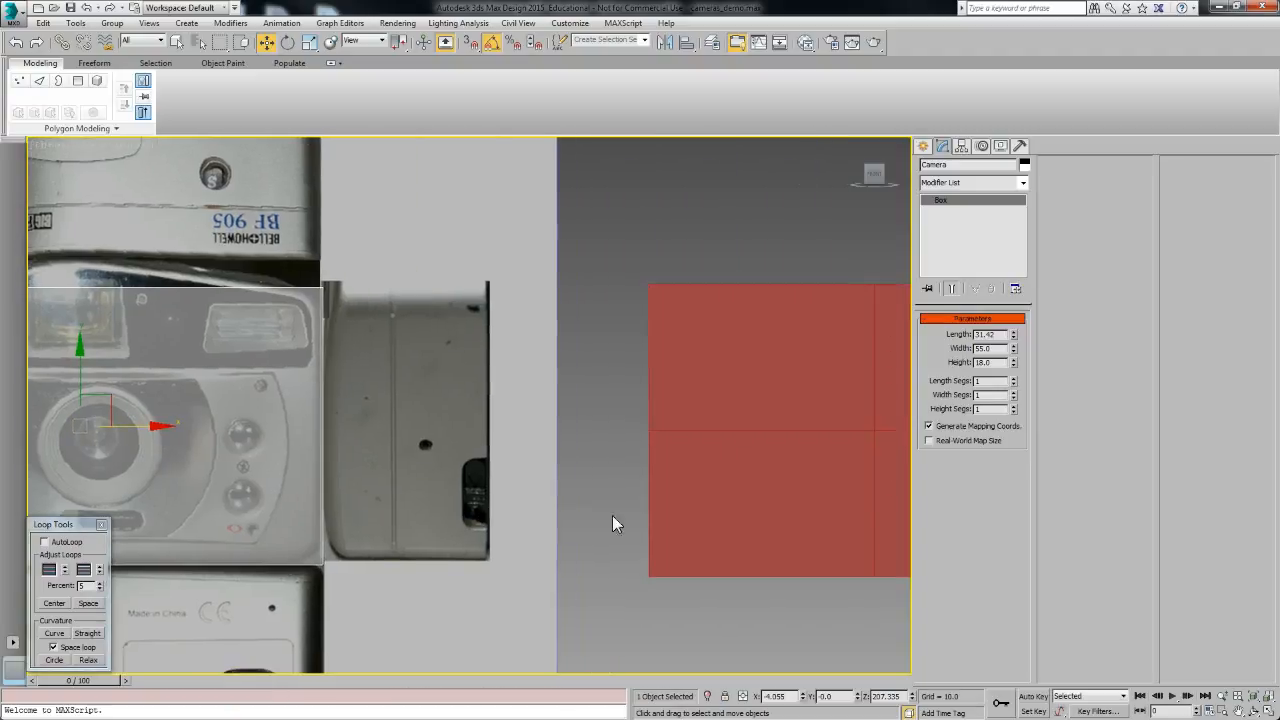
scroll(617, 508, "down", 2)
middle_click_drag(684, 509, 642, 515)
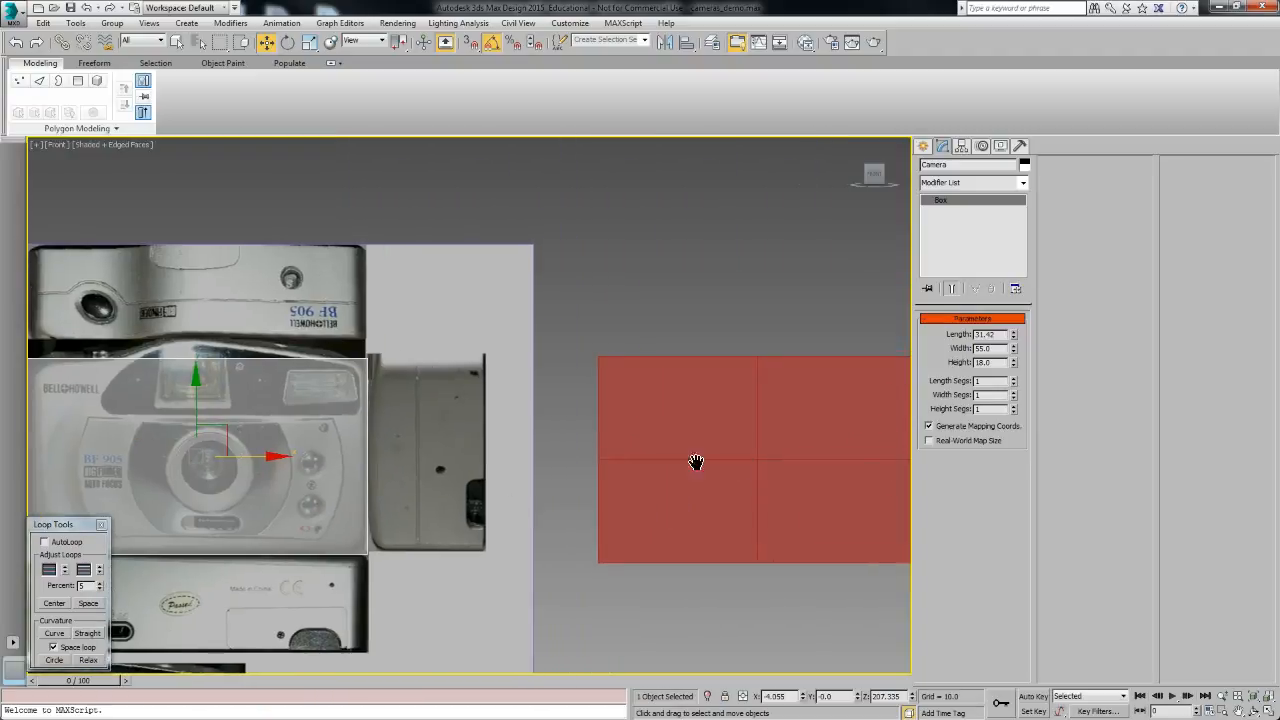
middle_click_drag(742, 460, 437, 459)
Step: Select the prepared example planes one after another to inspect their edge layouts
left_click(497, 408)
middle_click_drag(584, 517, 508, 512)
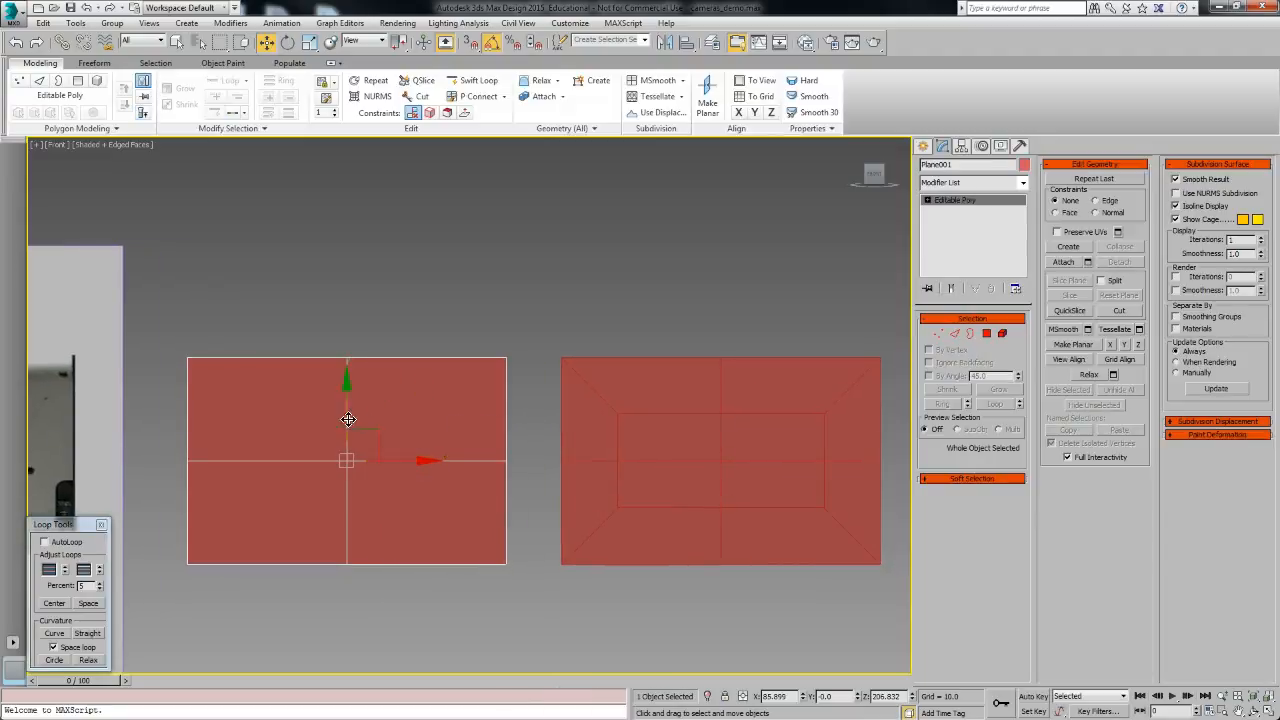
middle_click_drag(789, 468, 489, 465)
left_click(480, 478)
left_click(796, 467)
middle_click_drag(796, 467, 630, 472)
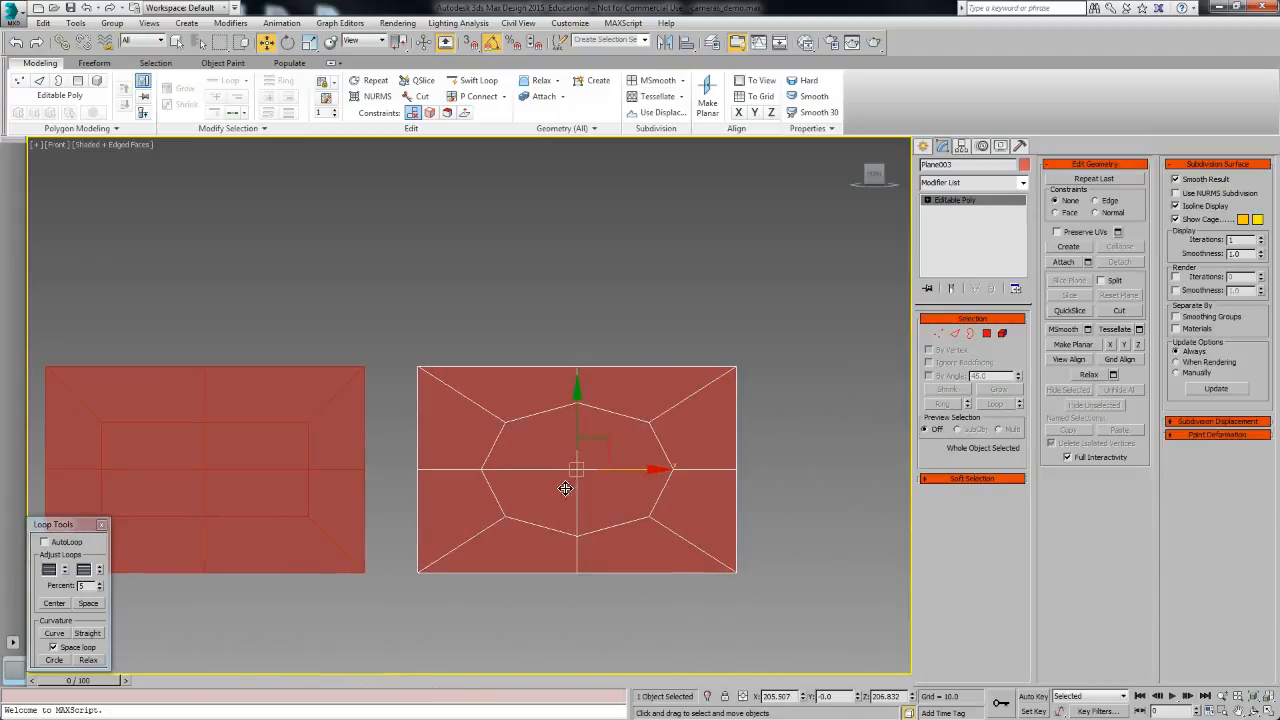
middle_click_drag(592, 450, 973, 460)
left_click(486, 449)
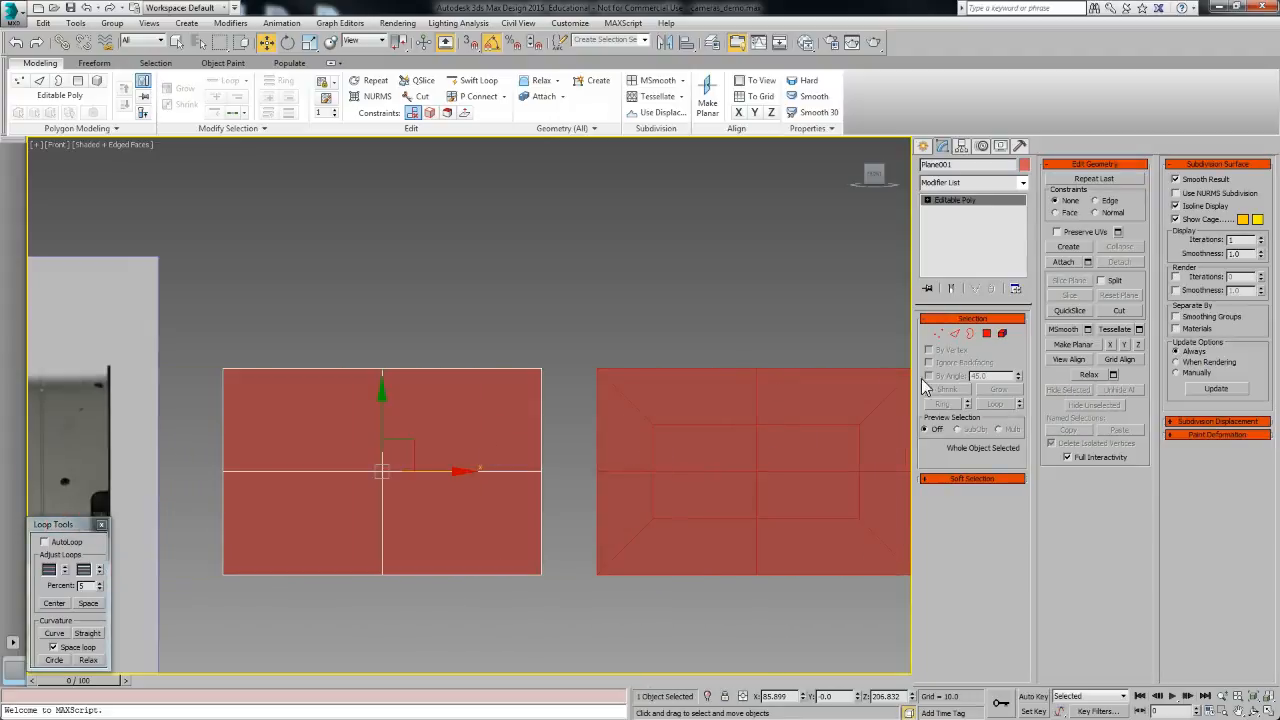
Step: Select the four polygons of Plane001, inset them, and scale the inset region down
key("4")
left_click(354, 434)
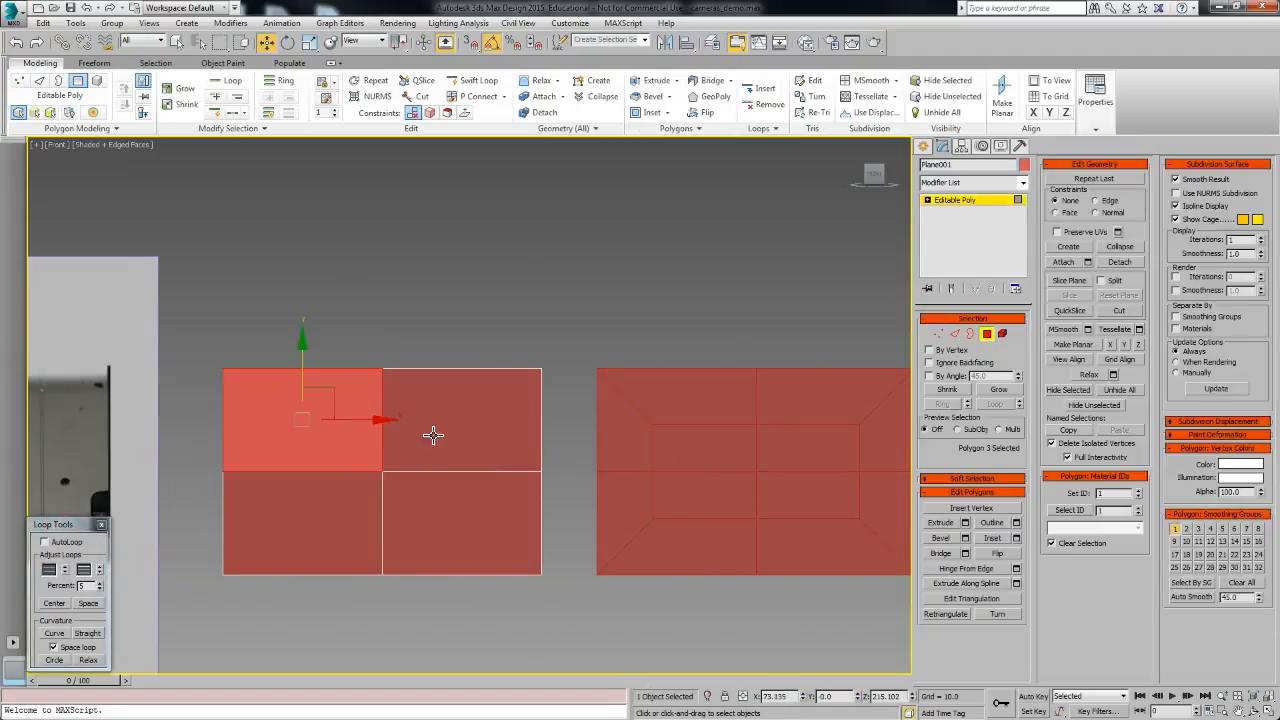
left_click(429, 436, "ctrl")
left_click(406, 531, "ctrl")
left_click(337, 531, "ctrl")
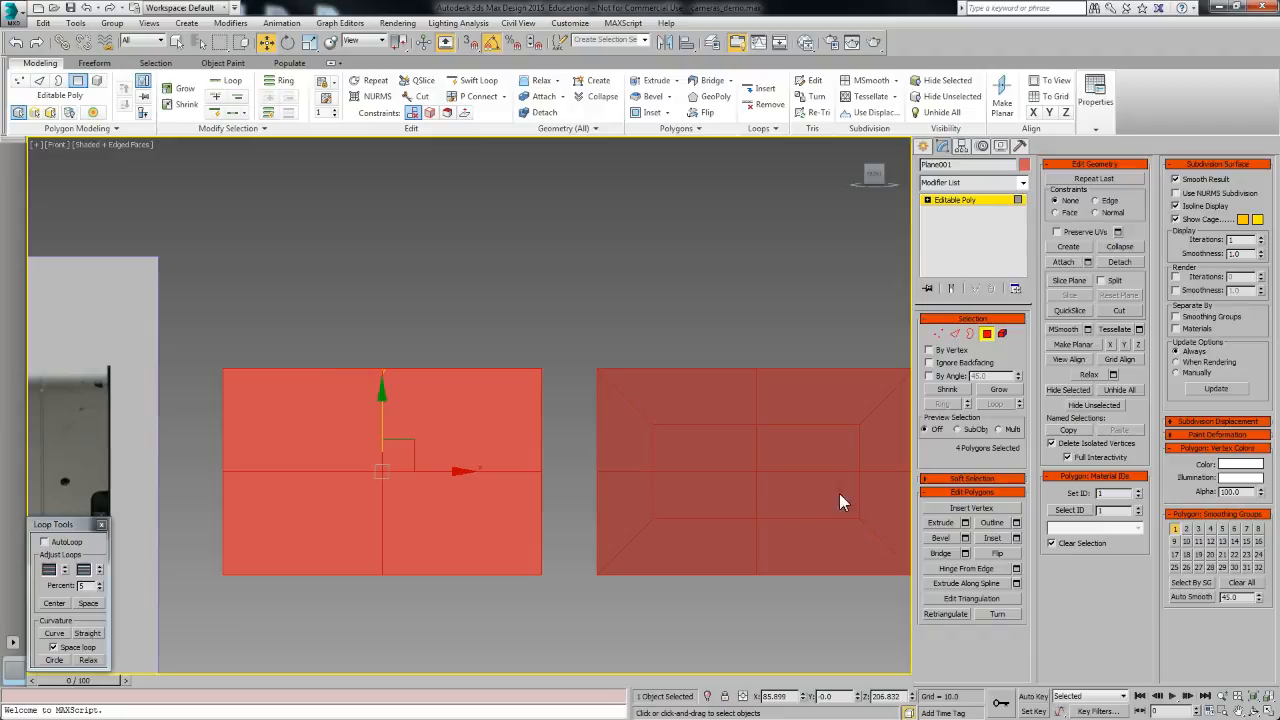
left_click(1016, 538)
left_click_drag(589, 286, 588, 252)
left_click(587, 304)
key("r")
left_click_drag(466, 474, 430, 470)
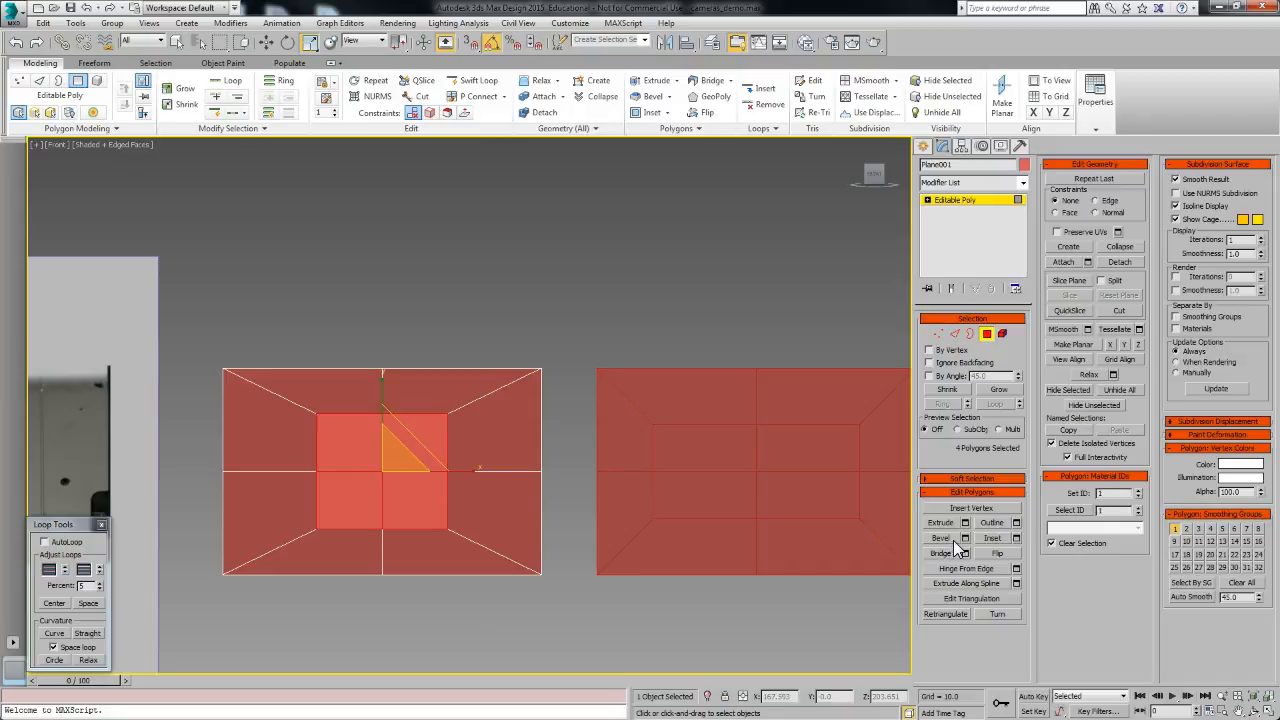
Step: Move the inset's vertices outward to round the inner region into an octagon
left_click(938, 334)
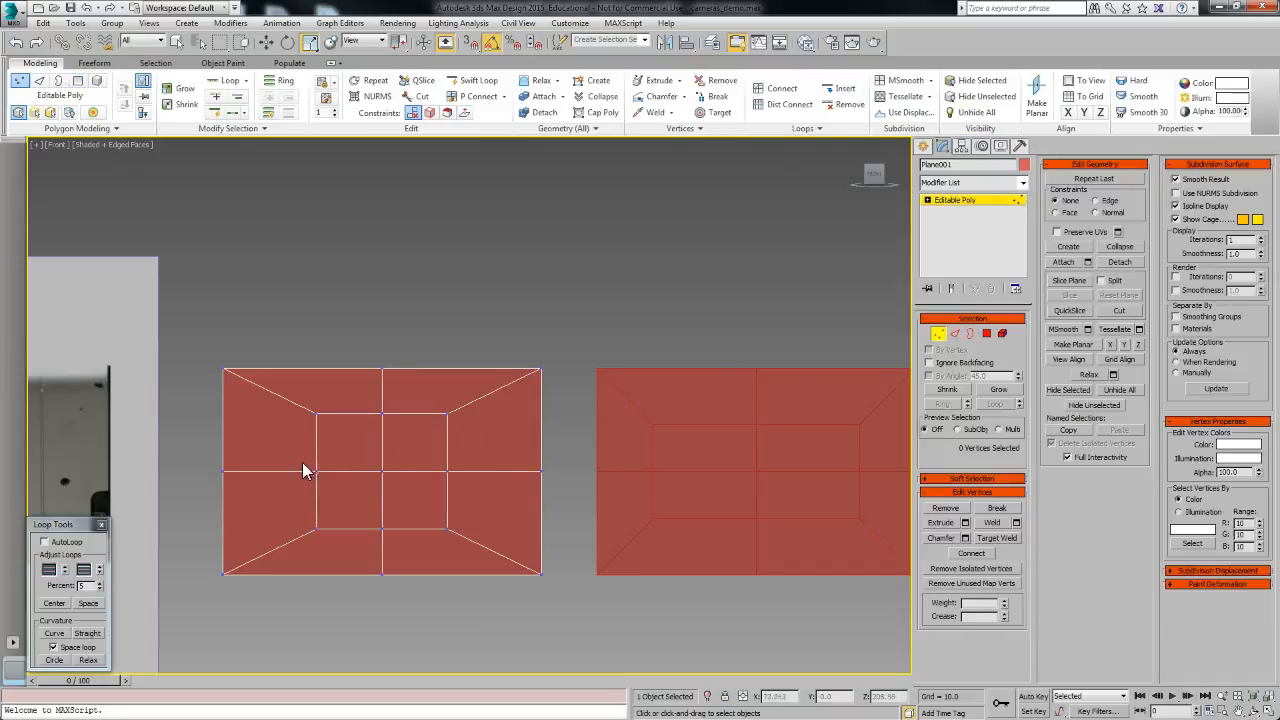
left_click_drag(490, 482, 480, 475)
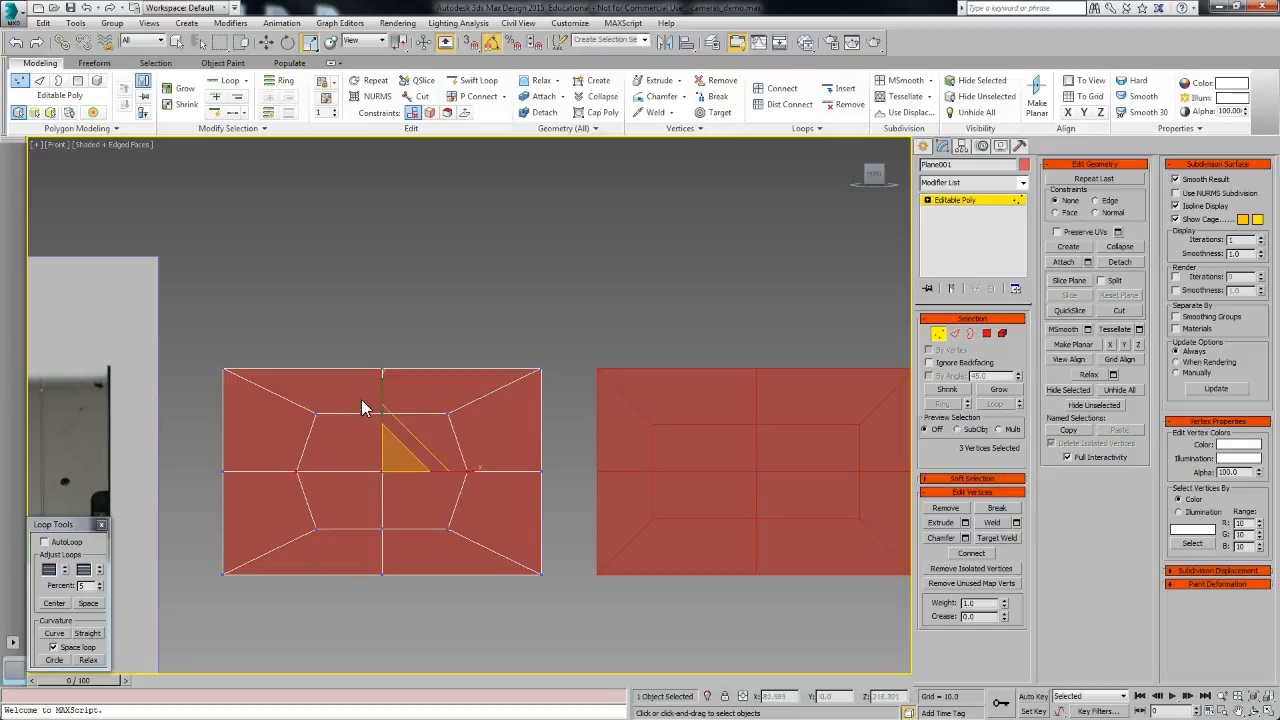
left_click_drag(398, 565, 398, 562)
left_click_drag(380, 486, 380, 378)
left_click(406, 563)
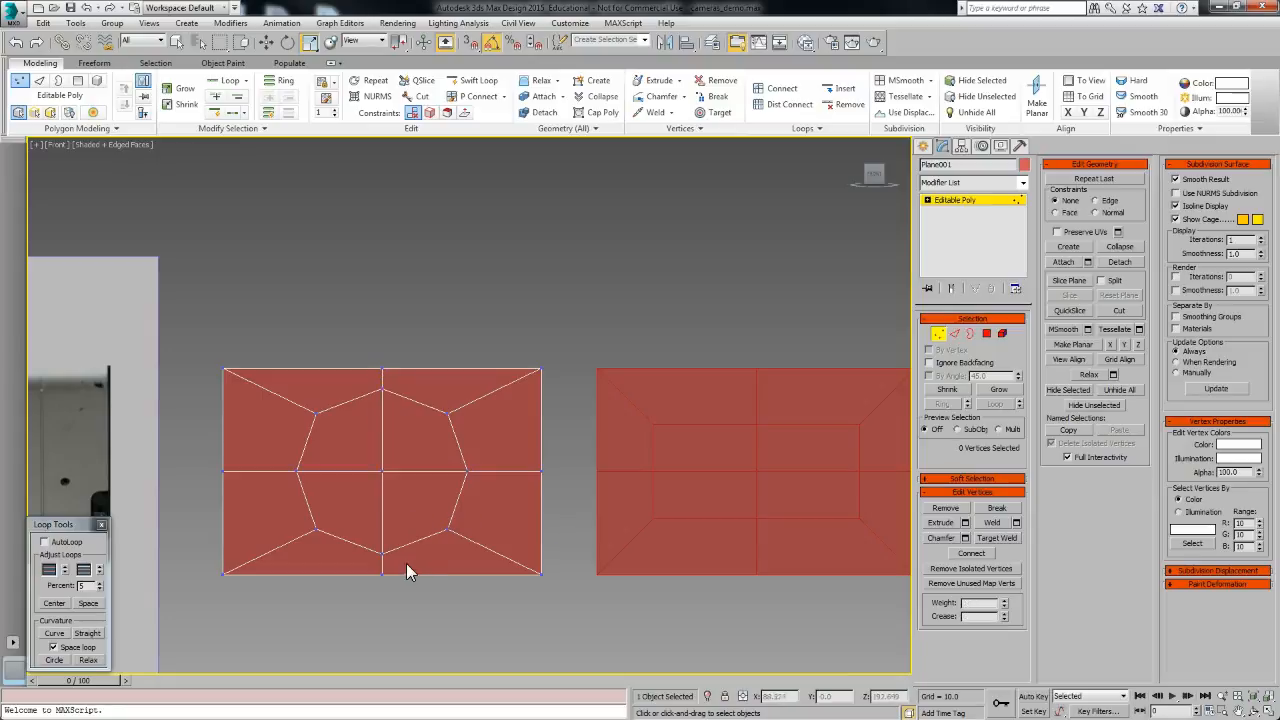
middle_click_drag(379, 549, 397, 549)
Step: Examine the camera's front reference image around the box
middle_click_drag(294, 543, 622, 535)
mouse_move(401, 522)
middle_mouse_down()
mouse_move(752, 523)
mouse_move(319, 516)
mouse_move(555, 521)
middle_mouse_up()
middle_click_drag(634, 492, 514, 492)
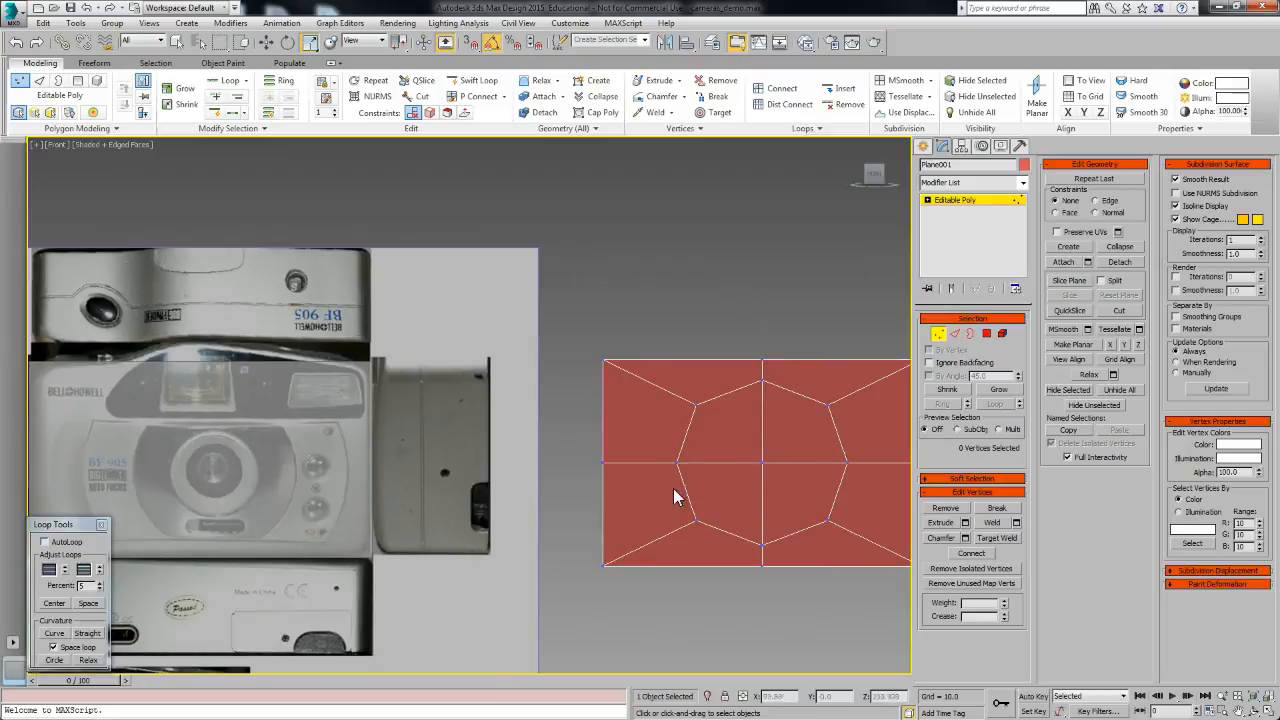
scroll(331, 448, "up", 5)
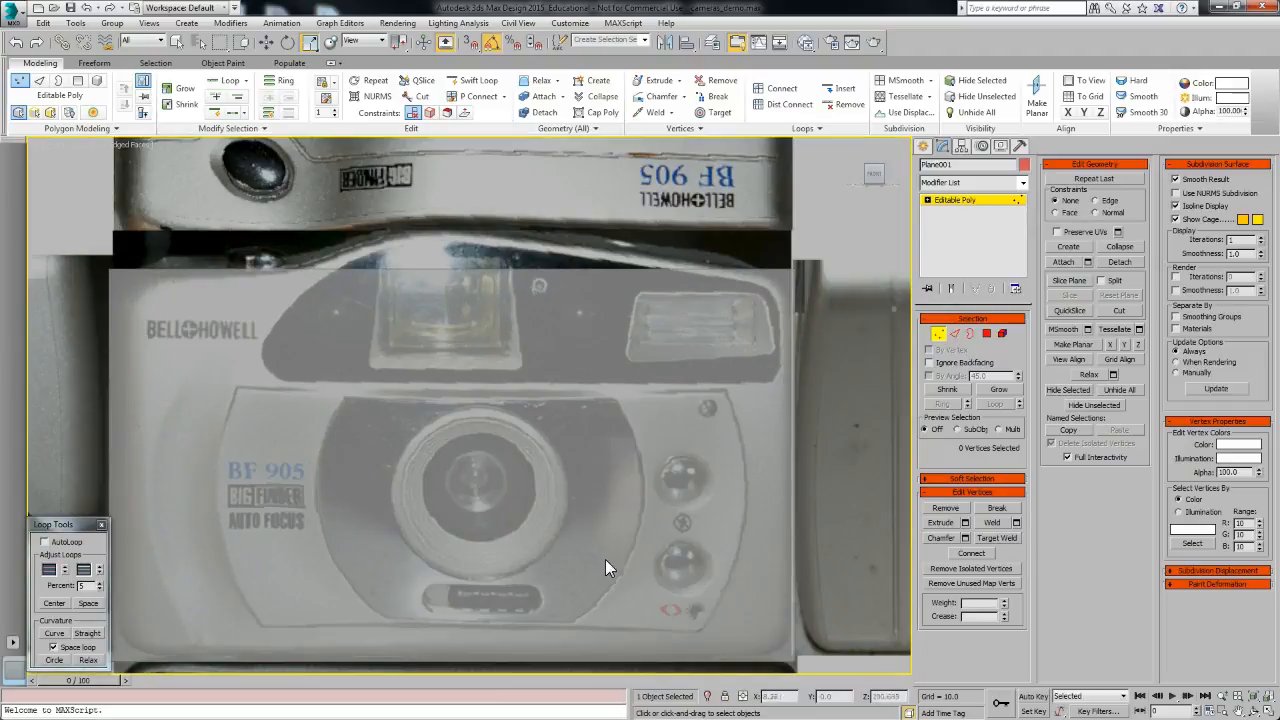
middle_click_drag(606, 561, 497, 448)
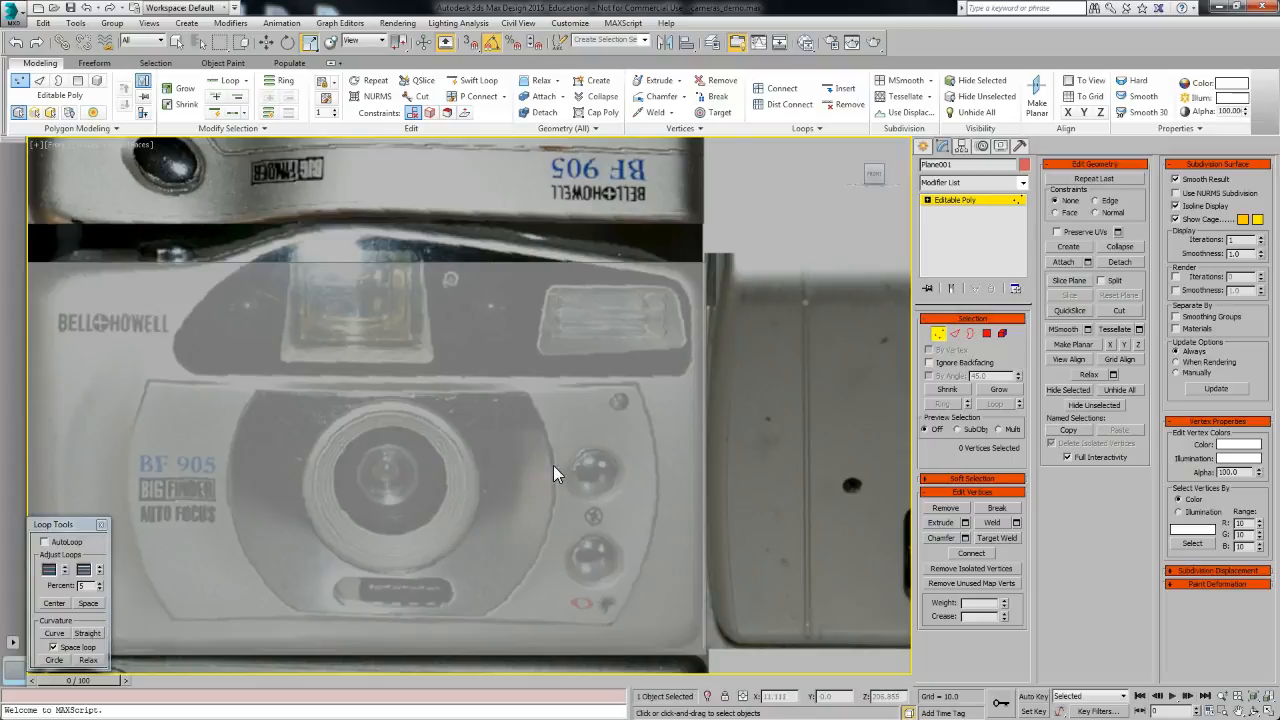
scroll(576, 485, "down", 4)
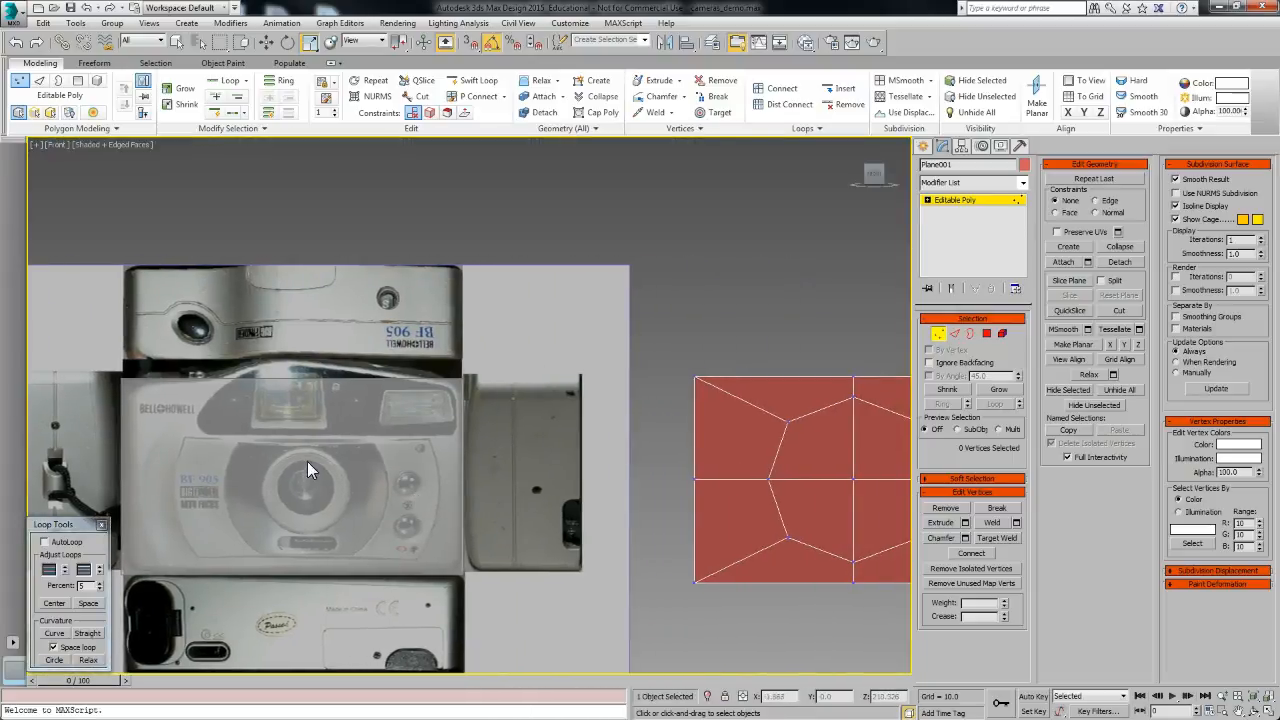
scroll(294, 466, "up", 3)
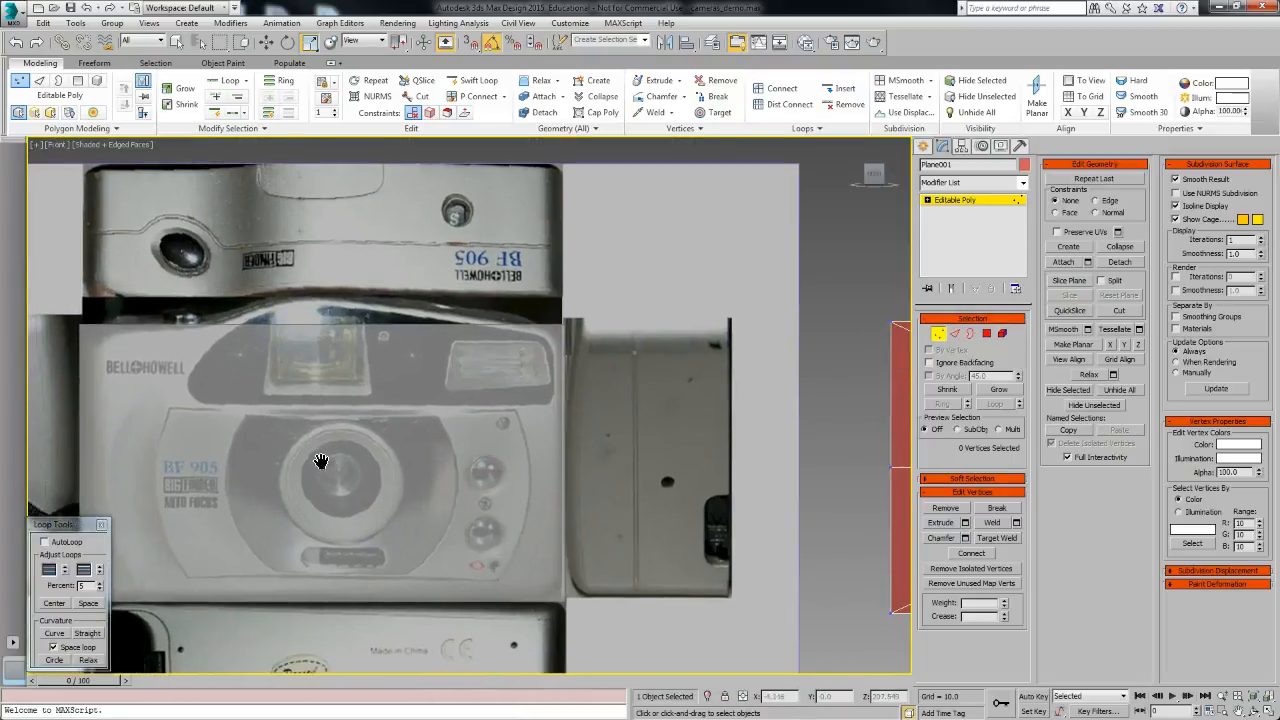
left_click(955, 333)
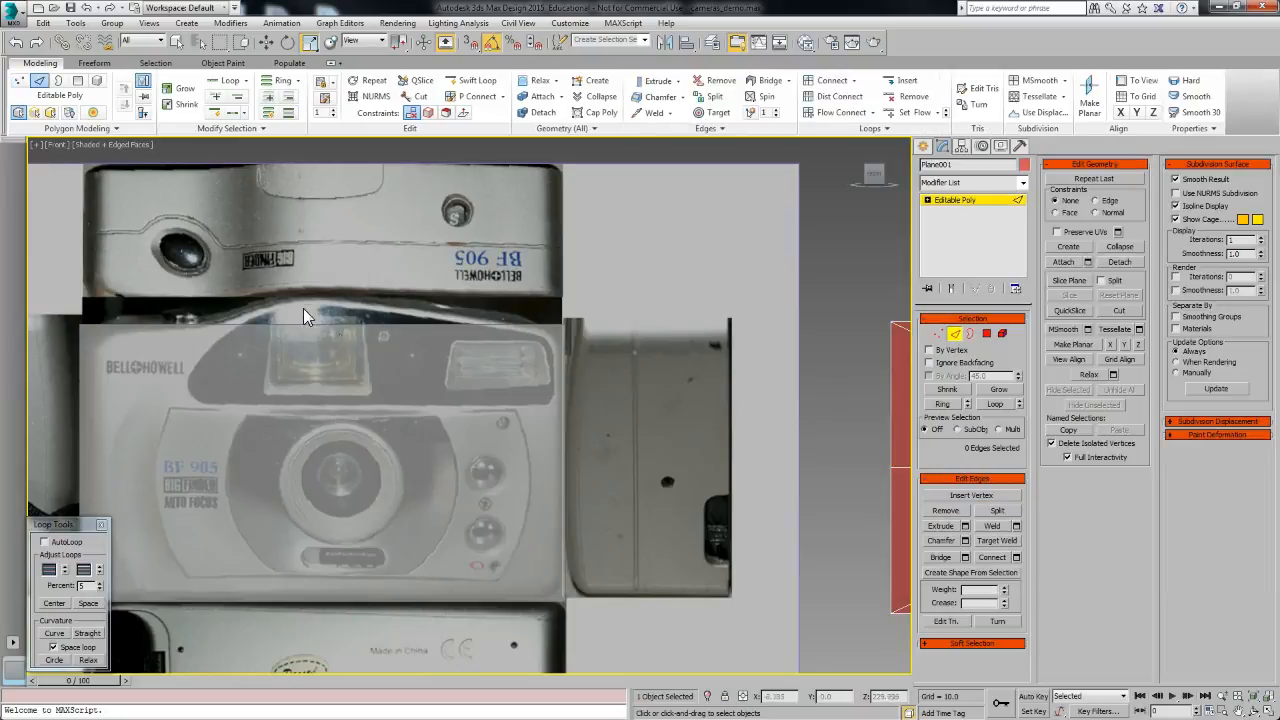
middle_click_drag(321, 289, 351, 271)
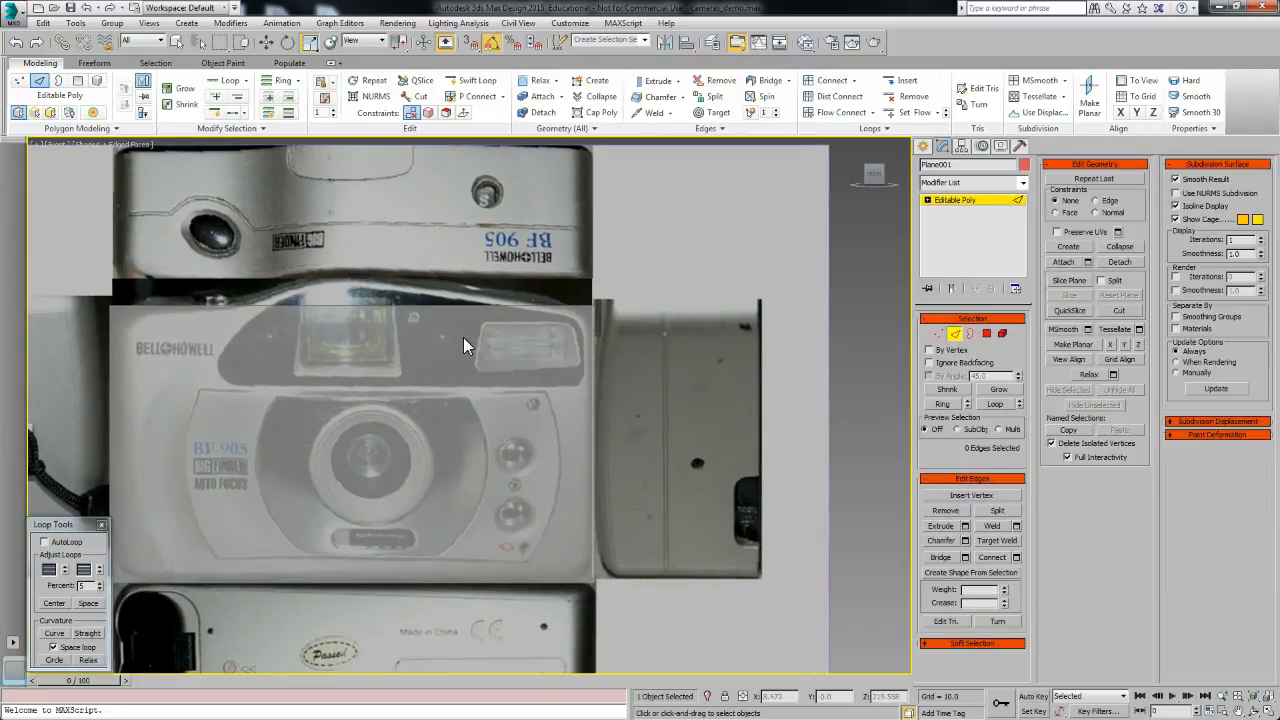
left_click(959, 336)
Step: Select the camera box and convert it to an editable poly
left_click(388, 337)
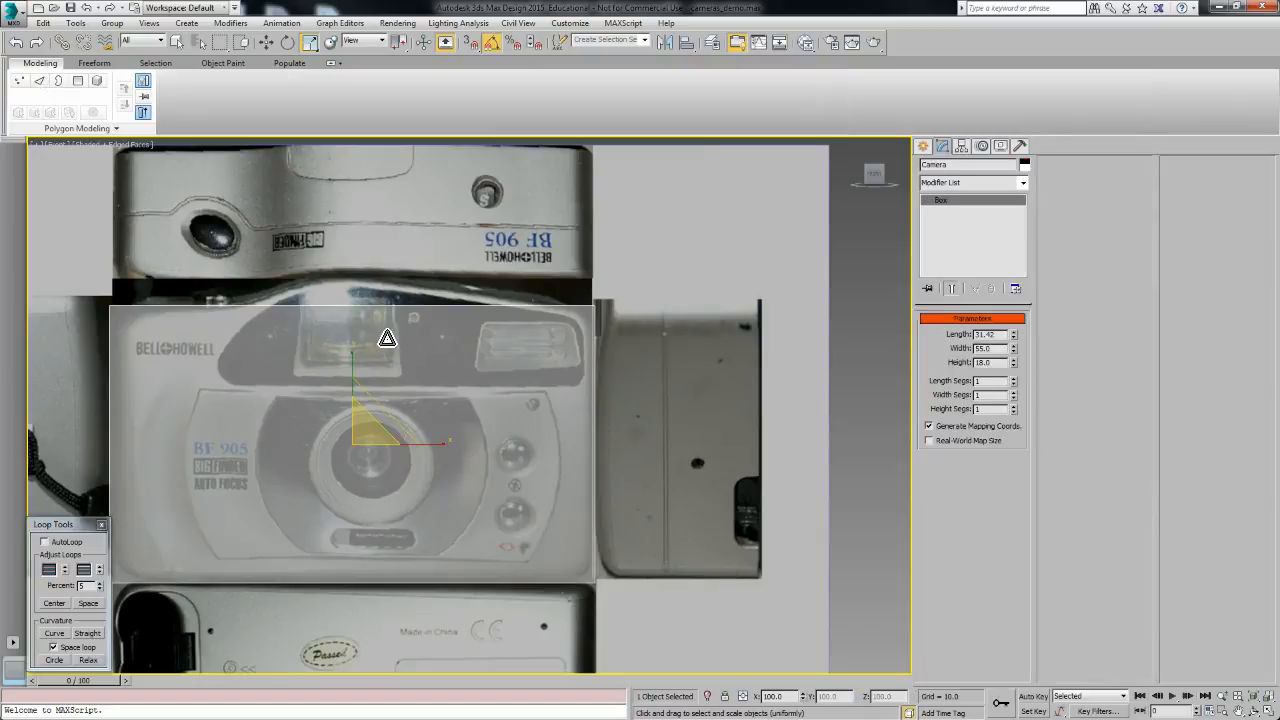
middle_click_drag(388, 337, 556, 335)
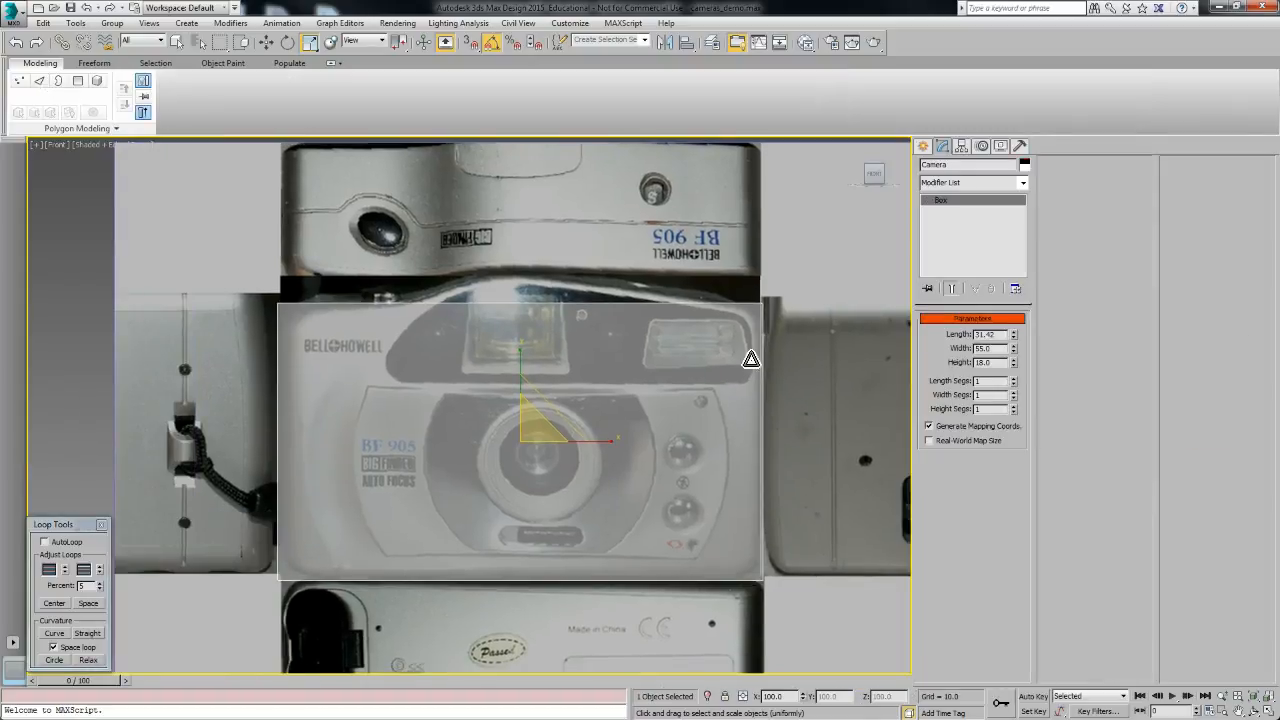
right_click(952, 204)
left_click(996, 304)
Step: Select the box's four horizontal edges running across the front and back faces
middle_click_drag(777, 337, 748, 337)
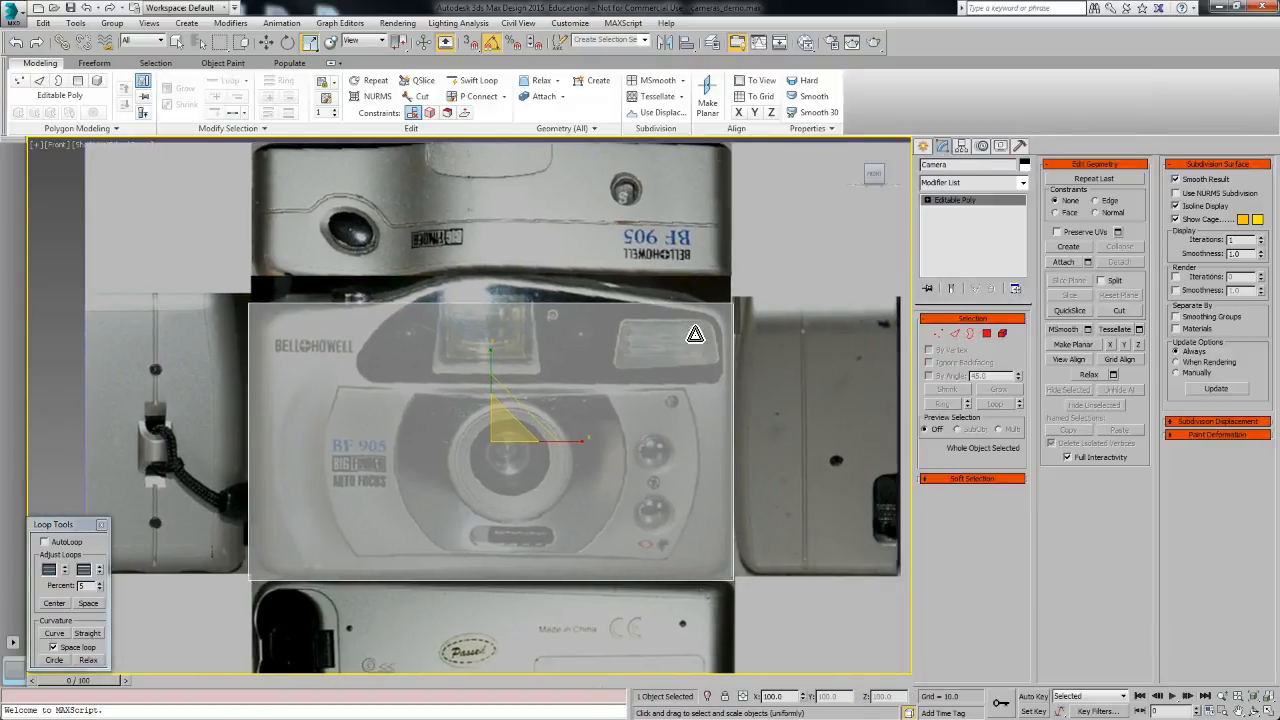
key("2")
middle_click_drag(643, 372, 533, 360)
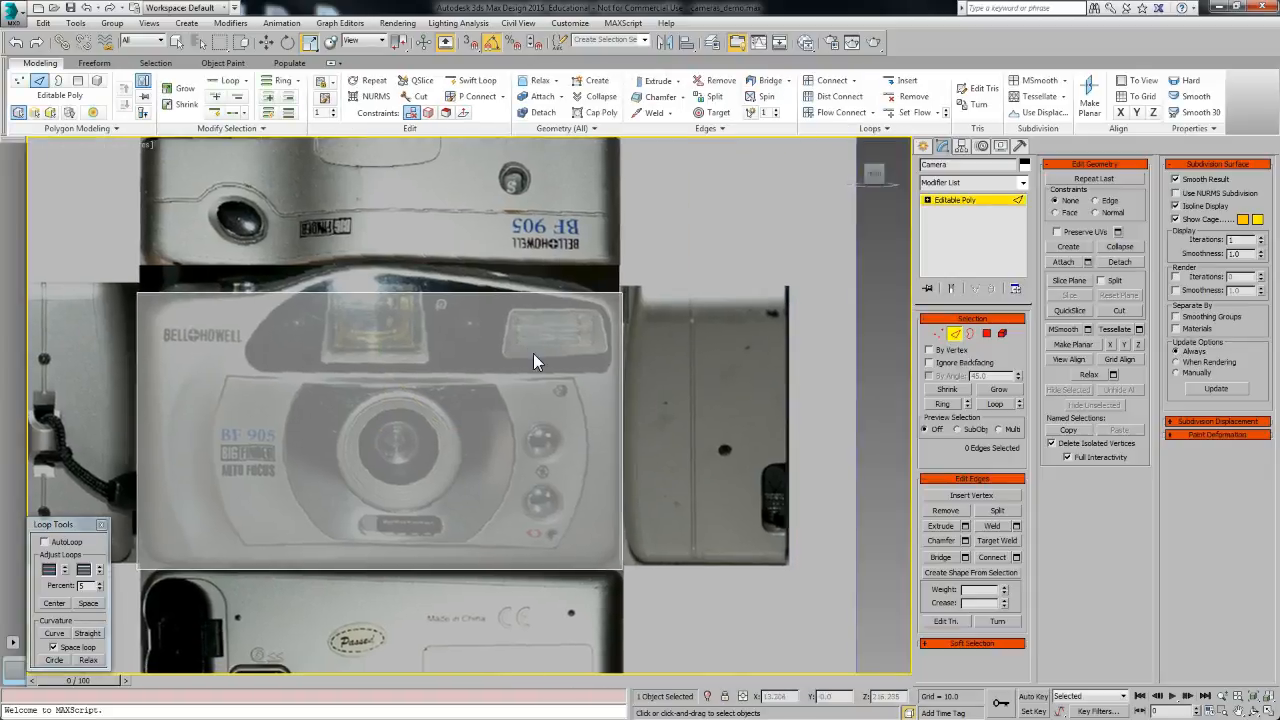
middle_click_drag(400, 360, 431, 373, "alt")
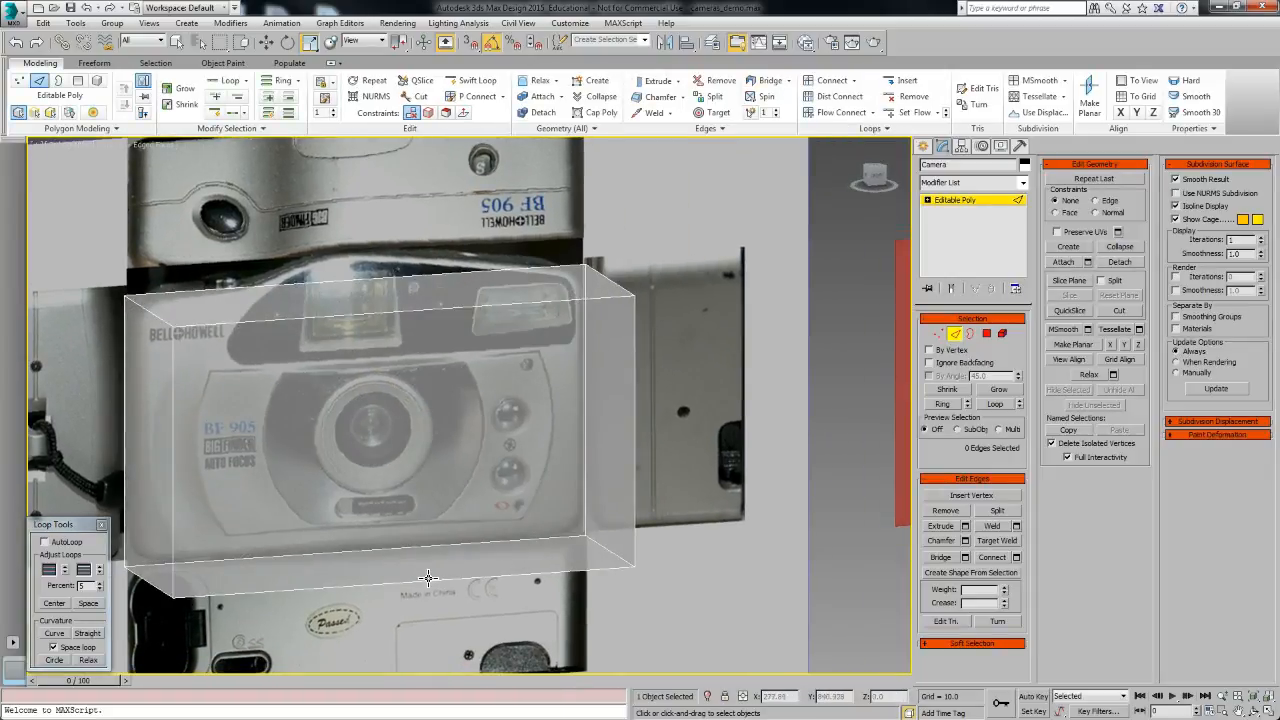
middle_click_drag(427, 578, 419, 580, "alt")
middle_click_drag(406, 375, 361, 367, "alt")
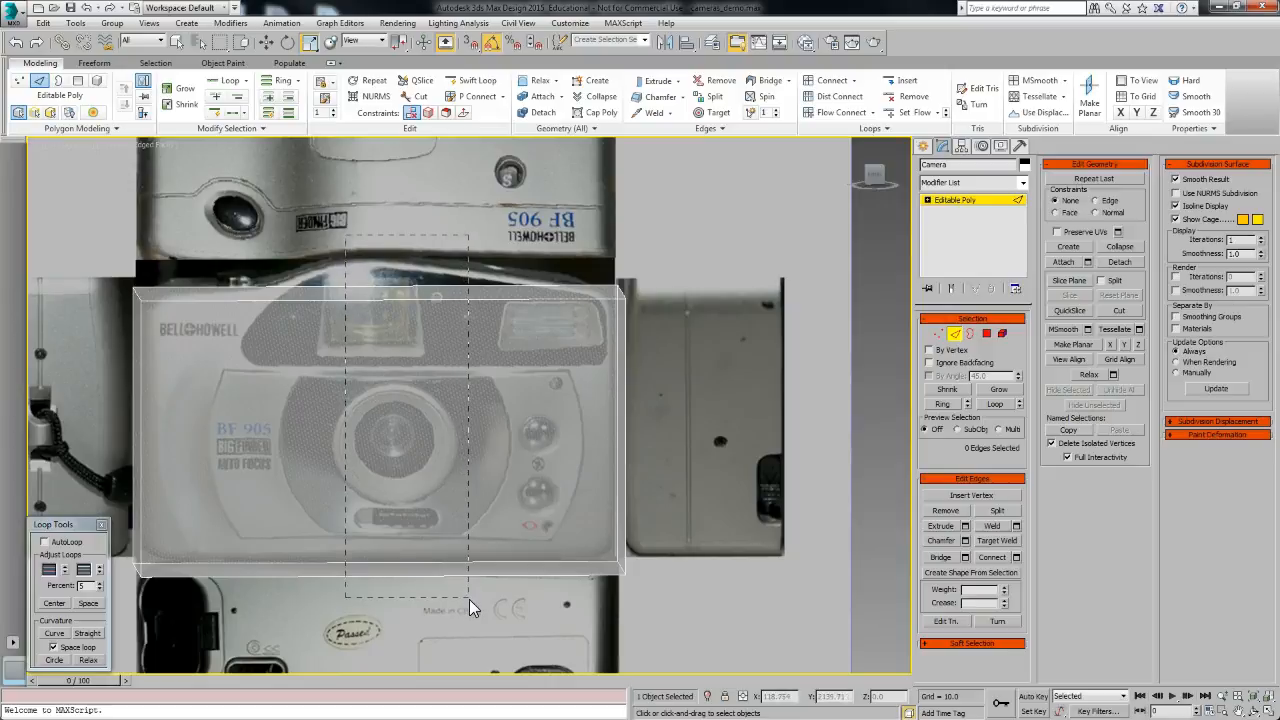
left_click_drag(471, 598, 473, 606)
middle_click_drag(414, 540, 395, 413)
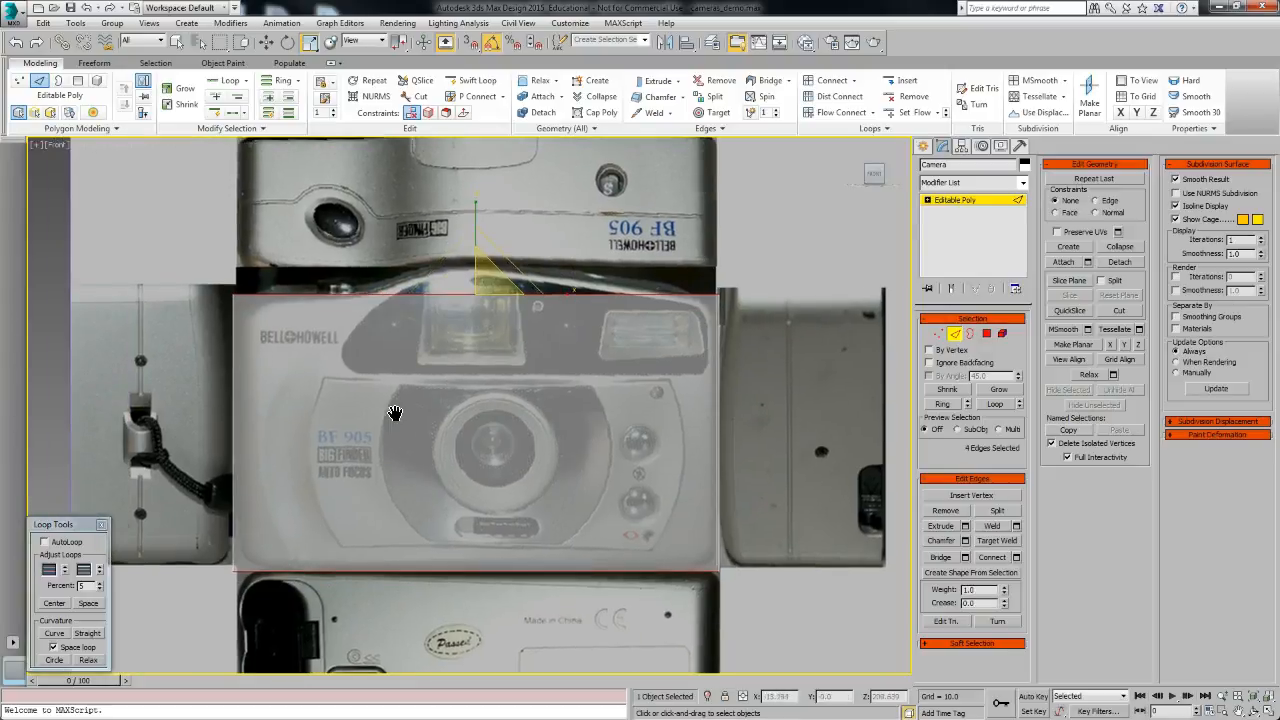
left_click(552, 497)
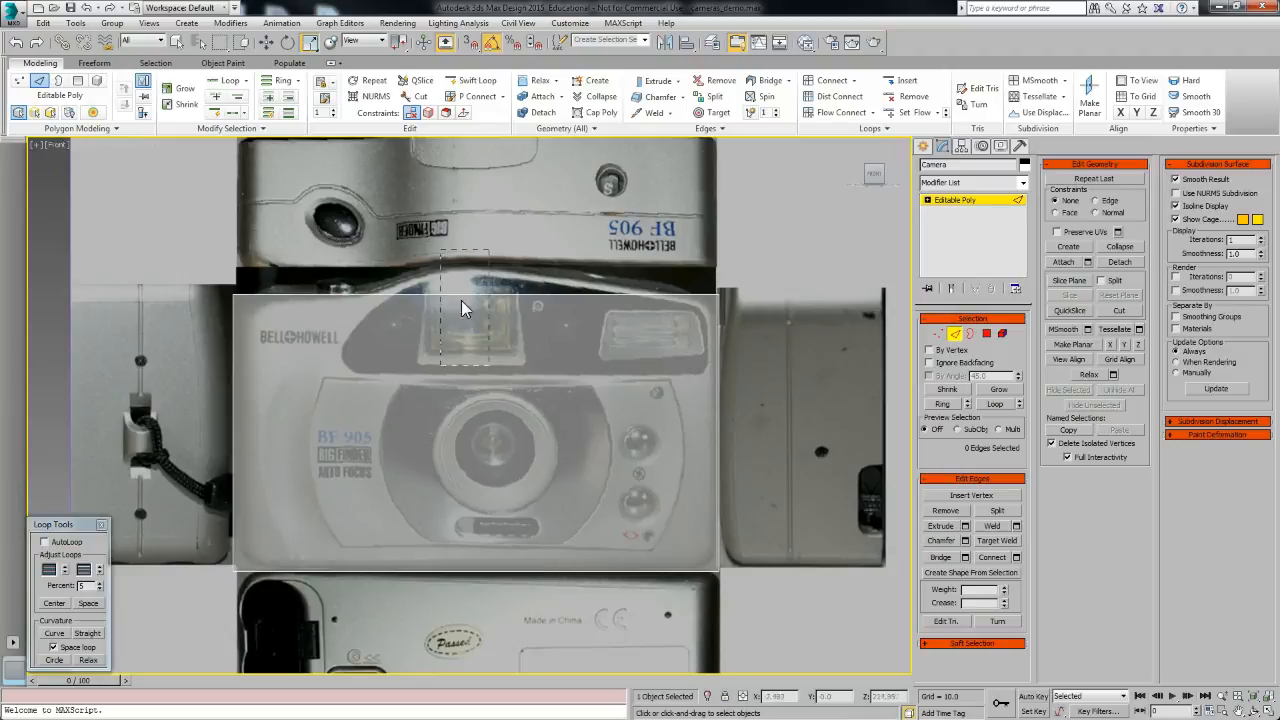
left_click_drag(527, 585, 527, 585)
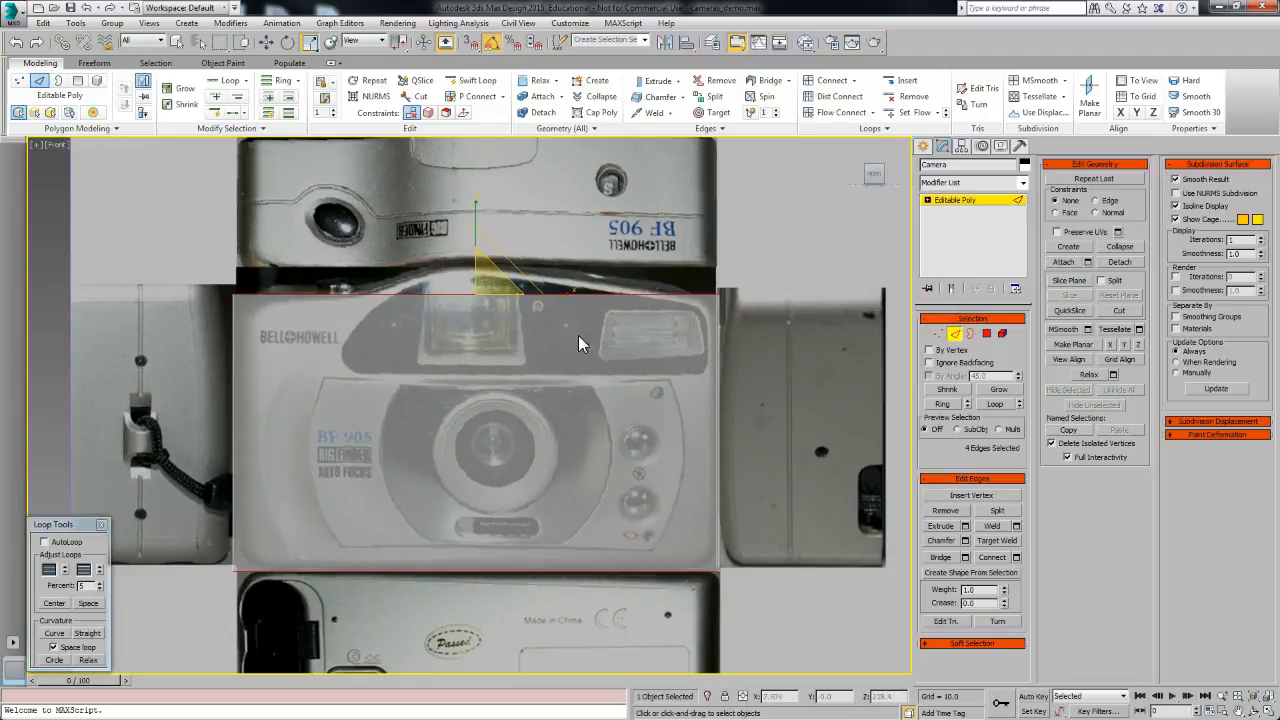
Step: Connect the selected edges with 5 segments to add vertical edge loops
left_click(1016, 557)
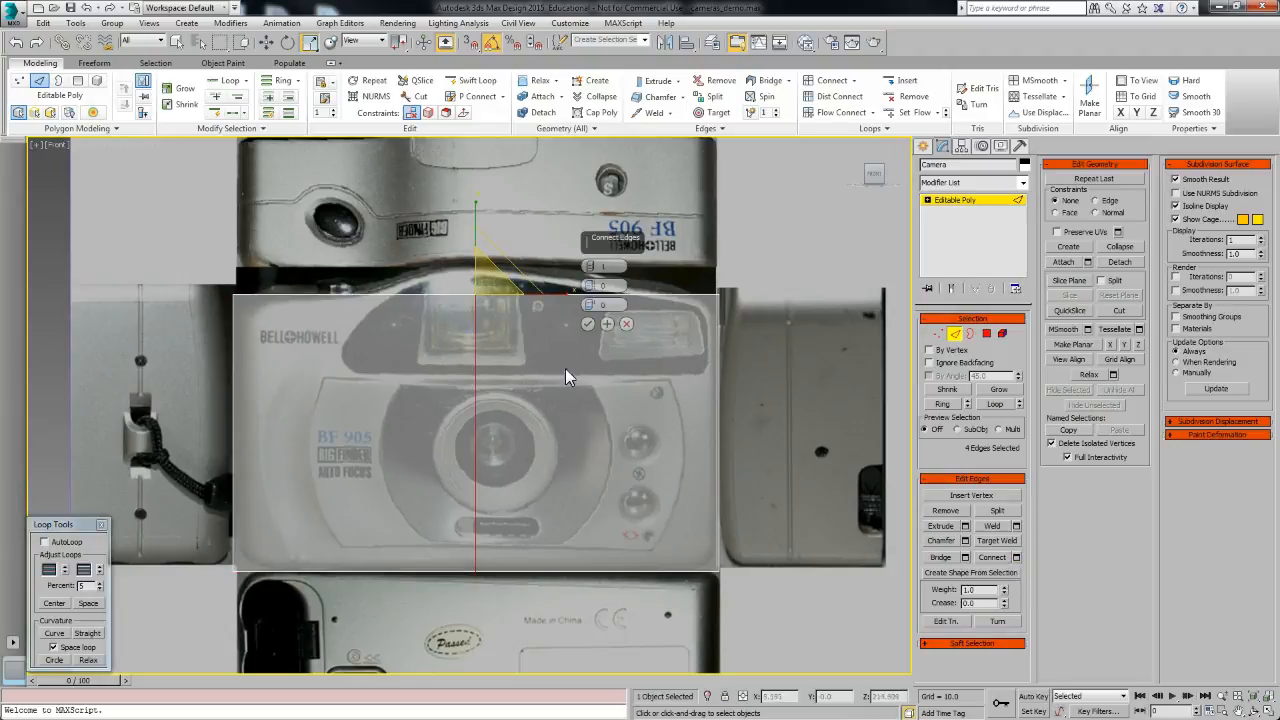
left_click(592, 264)
left_click(592, 265)
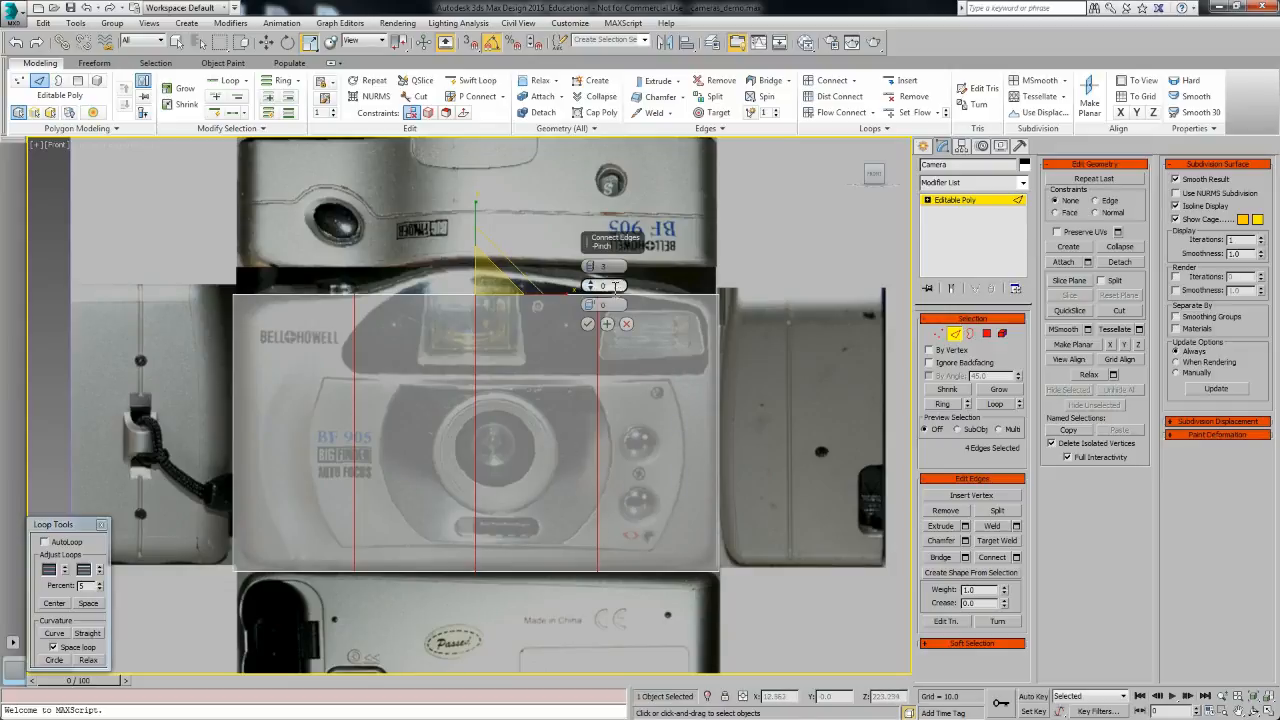
left_click(591, 264)
left_click(591, 264)
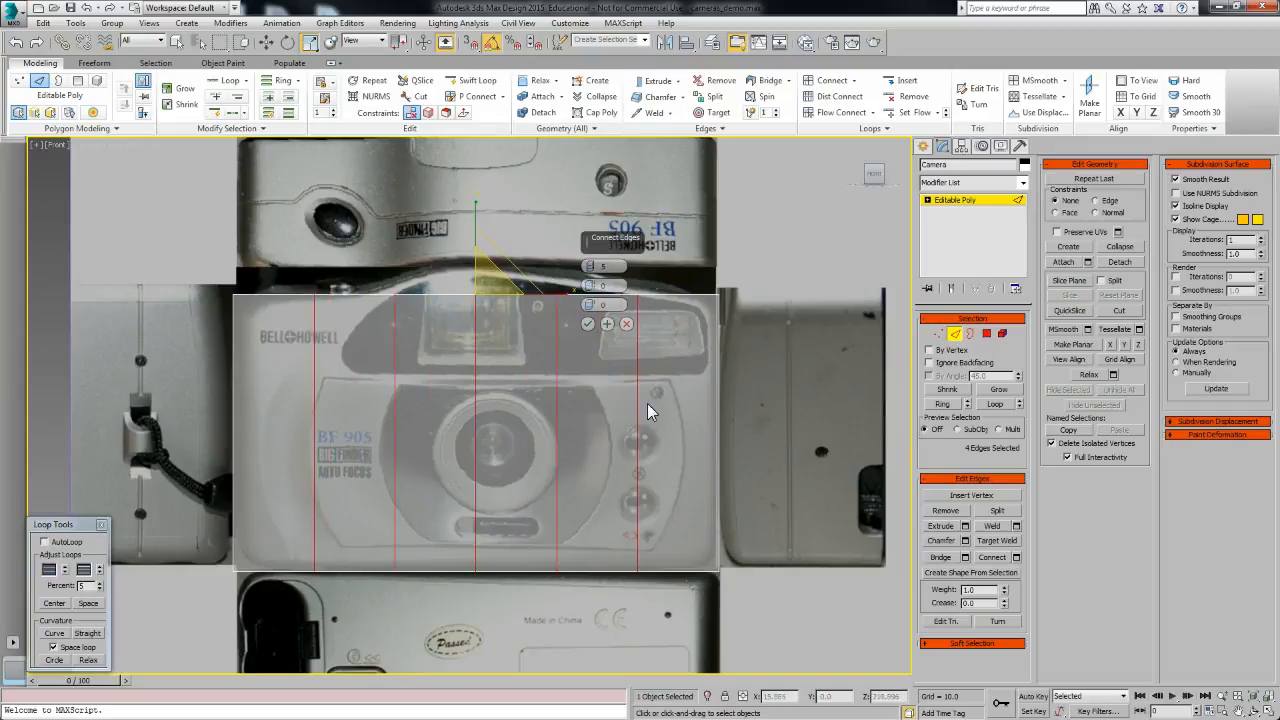
left_click(589, 325)
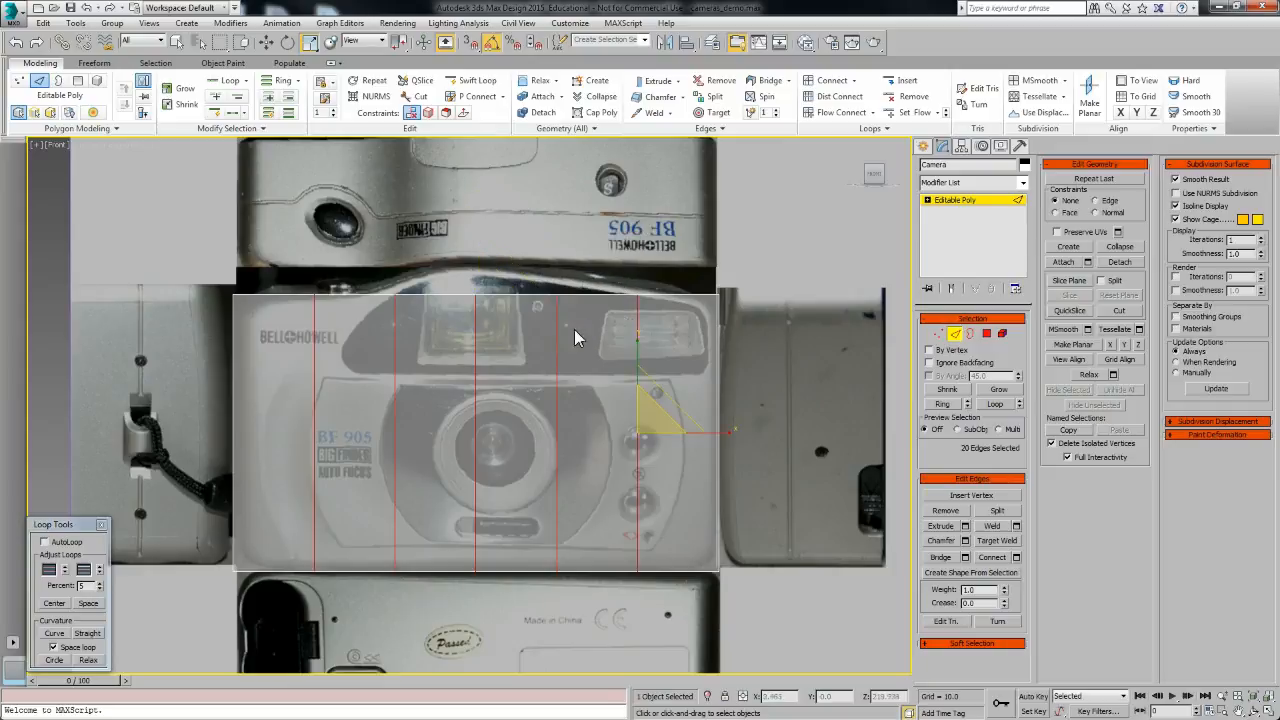
Step: Select the rightmost vertical edge loop and move it slightly right
left_click(643, 500)
double_click(636, 497)
key("w")
left_click_drag(677, 434, 705, 434)
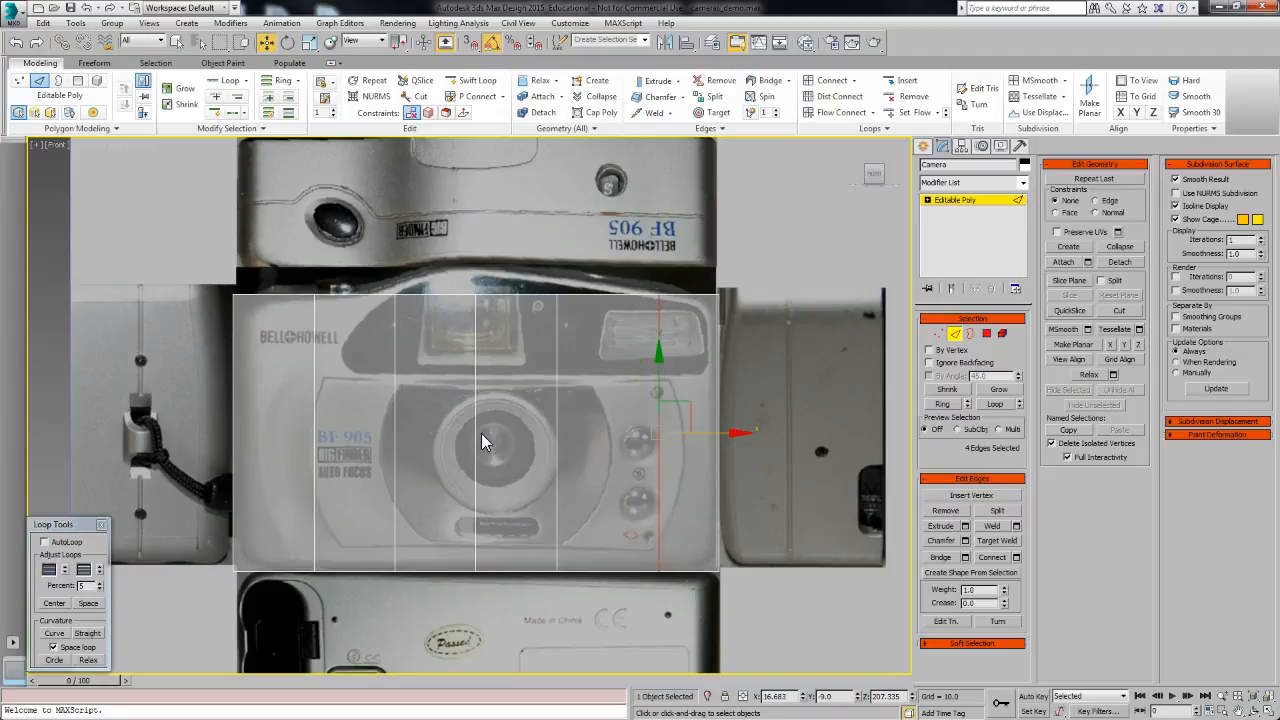
Step: Select all vertical edge loops on the box front and connect them with one segment to add a horizontal loop
double_click(475, 432)
double_click(557, 421, "ctrl")
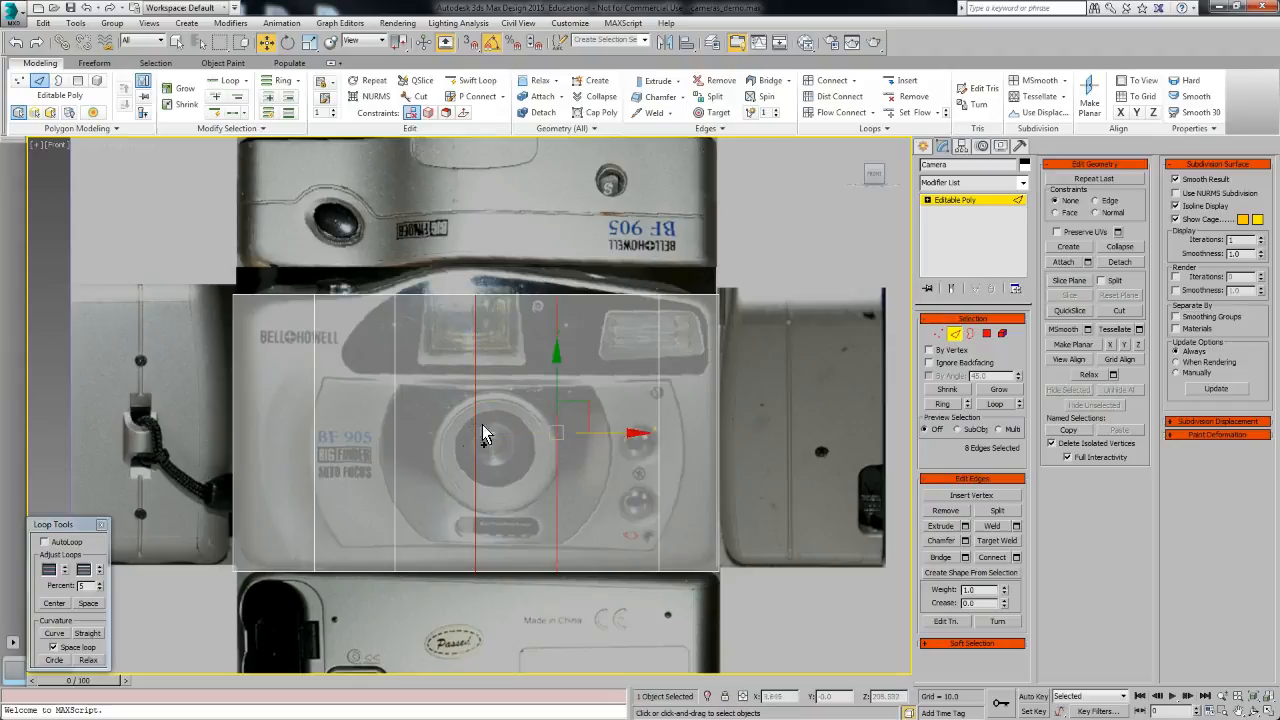
double_click(393, 420, "ctrl")
left_click_drag(600, 433, 618, 434)
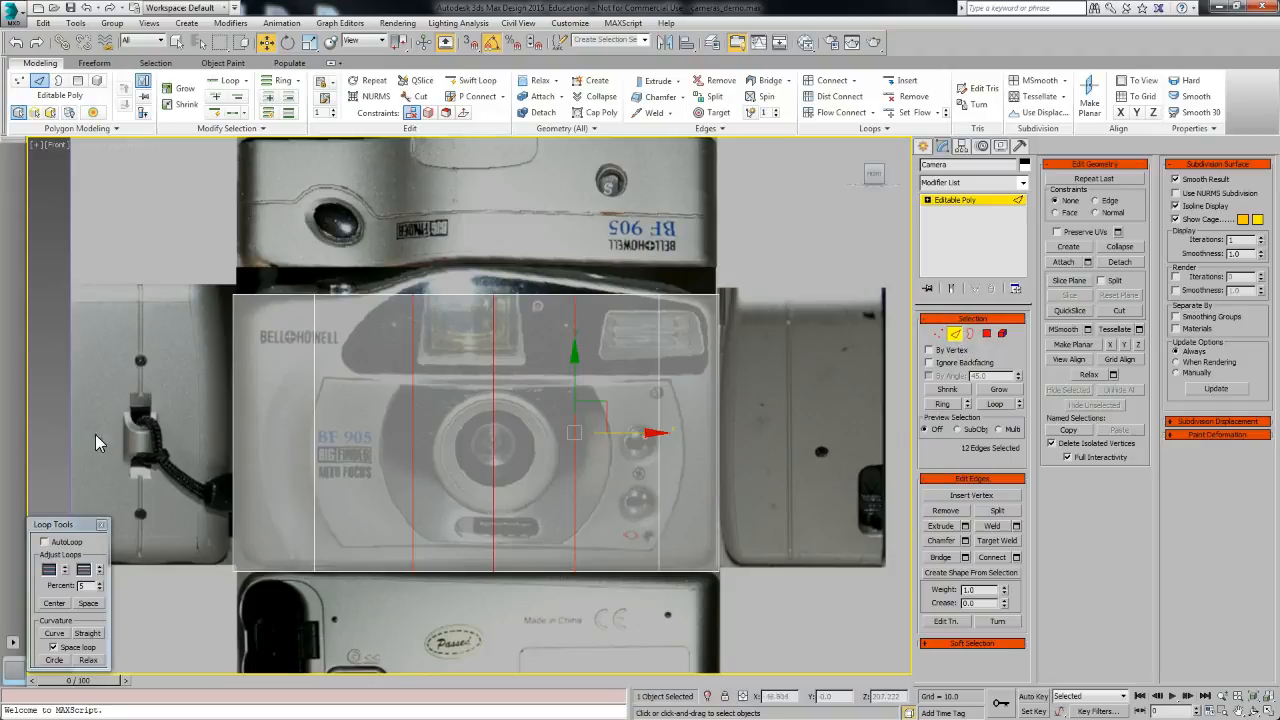
left_click_drag(815, 446, 835, 452)
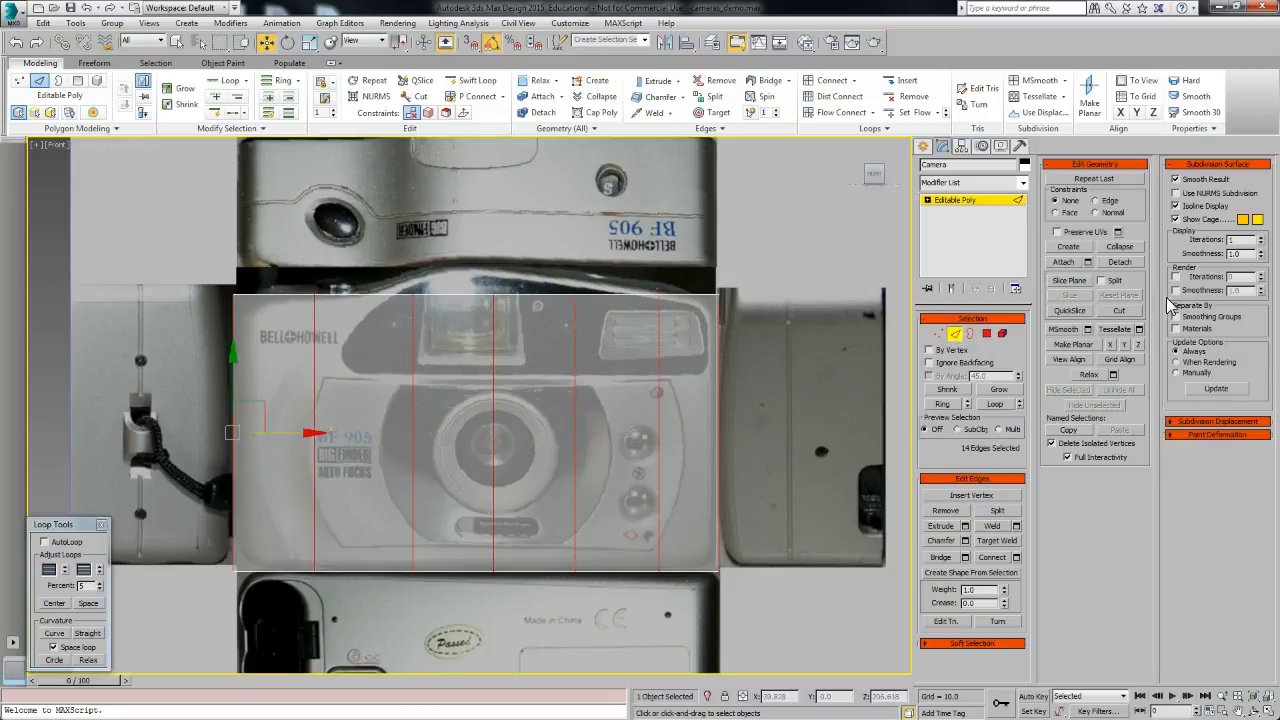
left_click(1016, 557)
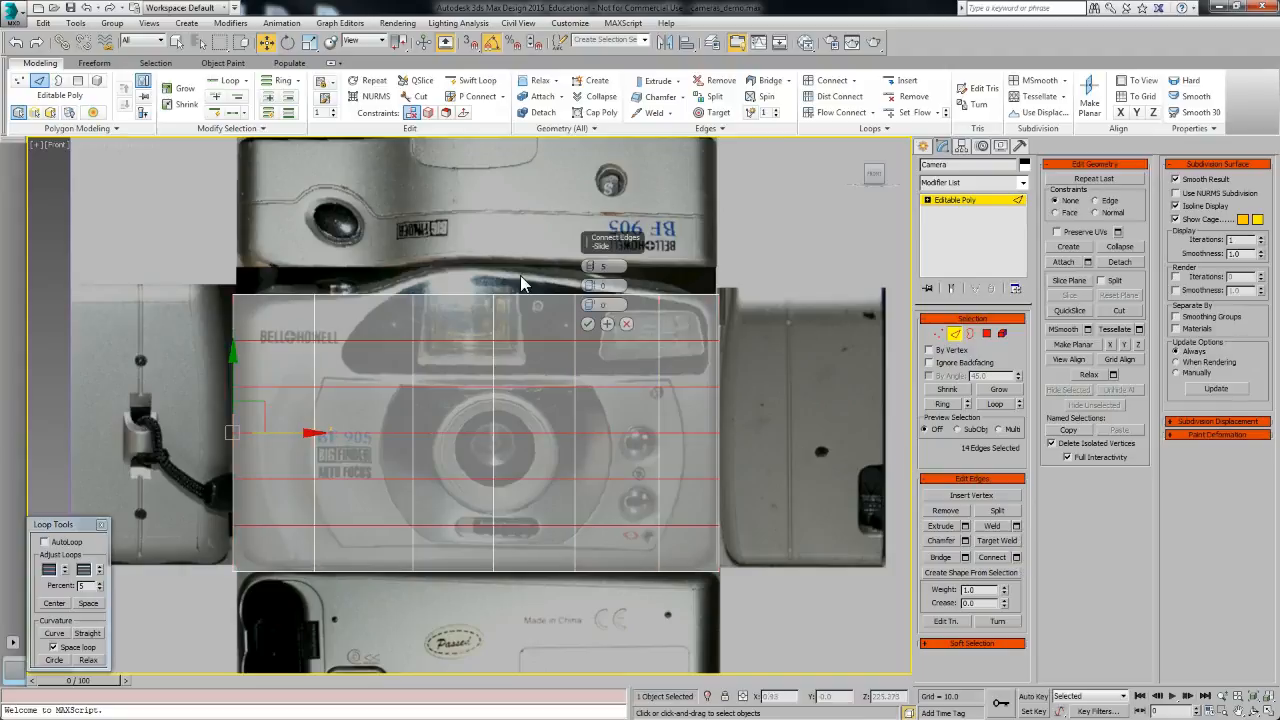
left_click_drag(590, 266, 591, 275)
middle_click_drag(620, 555, 557, 542)
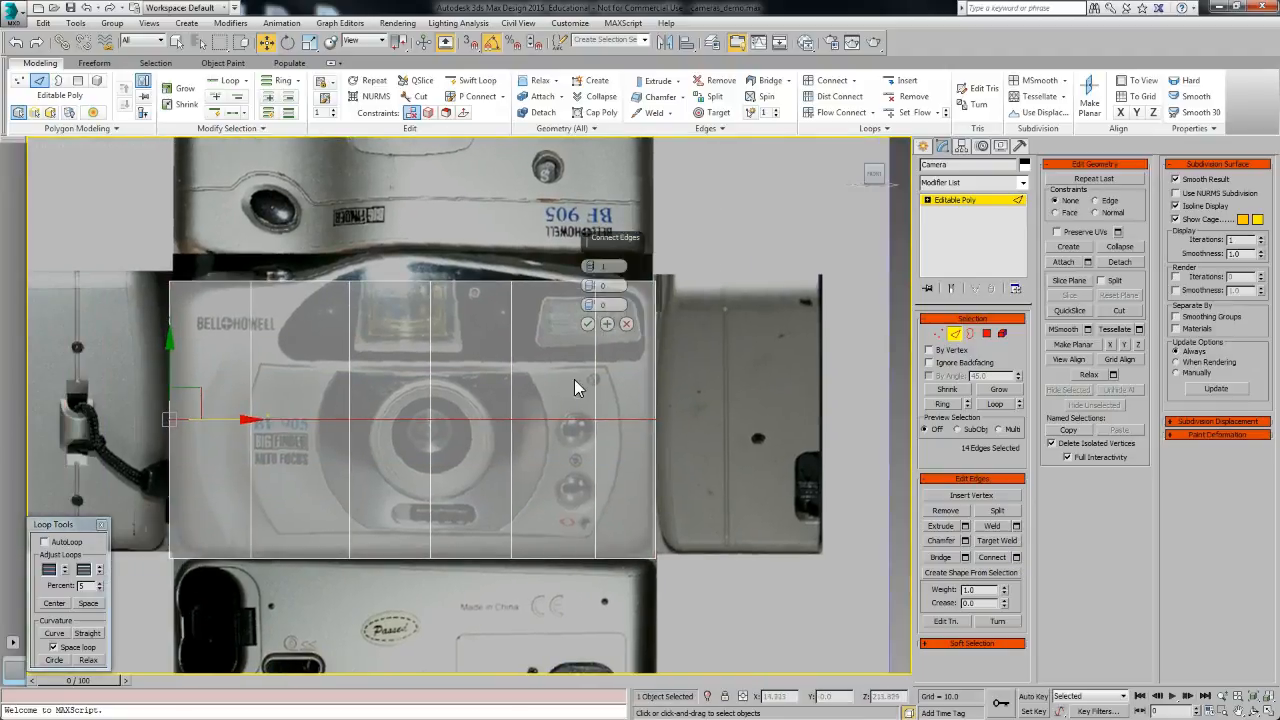
left_click(588, 324)
Step: Connect the vertical edges again to add a second horizontal edge loop across the front
left_click_drag(423, 363, 423, 376)
scroll(622, 501, "down", 3)
middle_click_drag(622, 501, 546, 511)
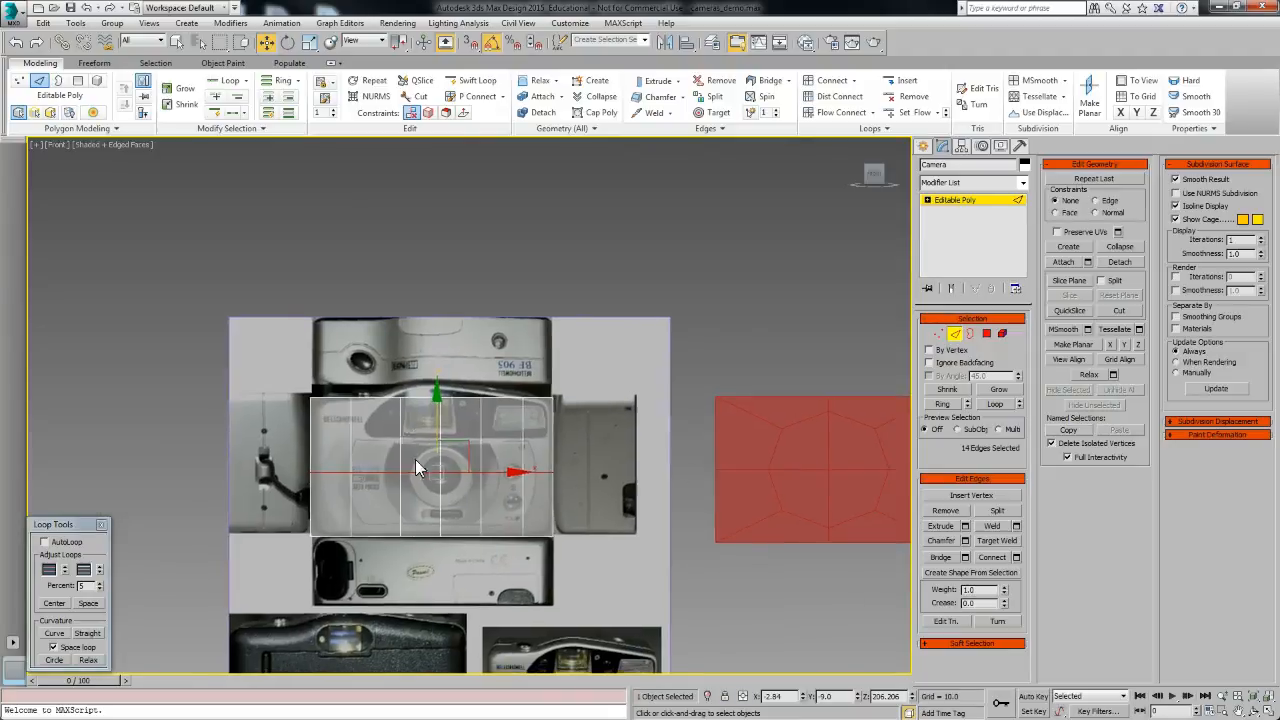
scroll(425, 470, "up", 3)
left_click_drag(773, 426, 775, 426)
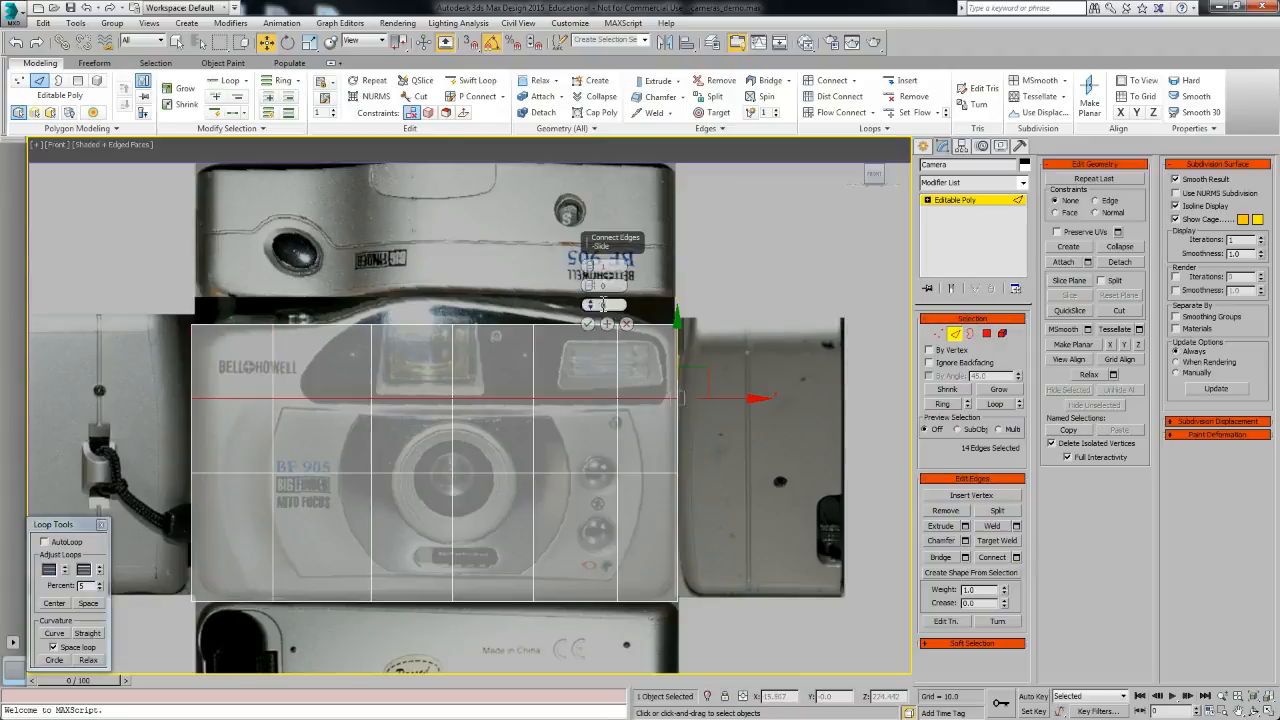
left_click(588, 324)
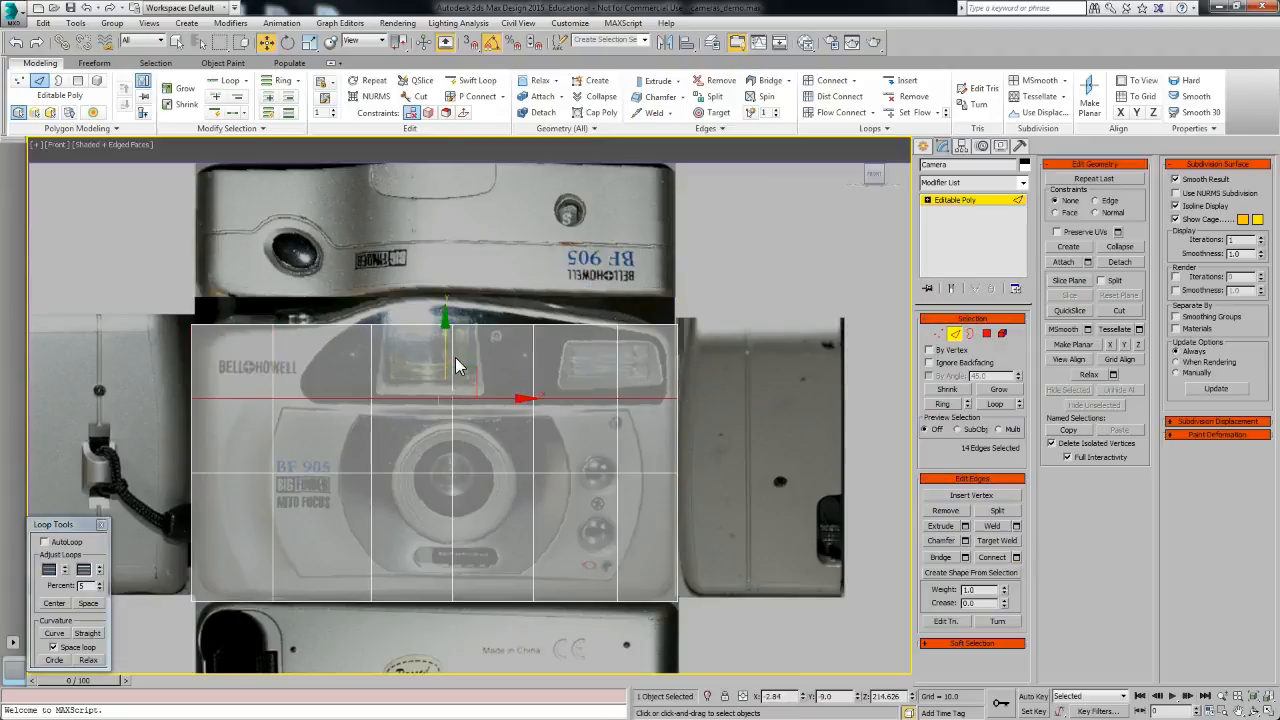
Step: Nudge the upper loop down, then connect the lower vertical edges and move the new loop near the bottom edge
left_click_drag(445, 358, 445, 366)
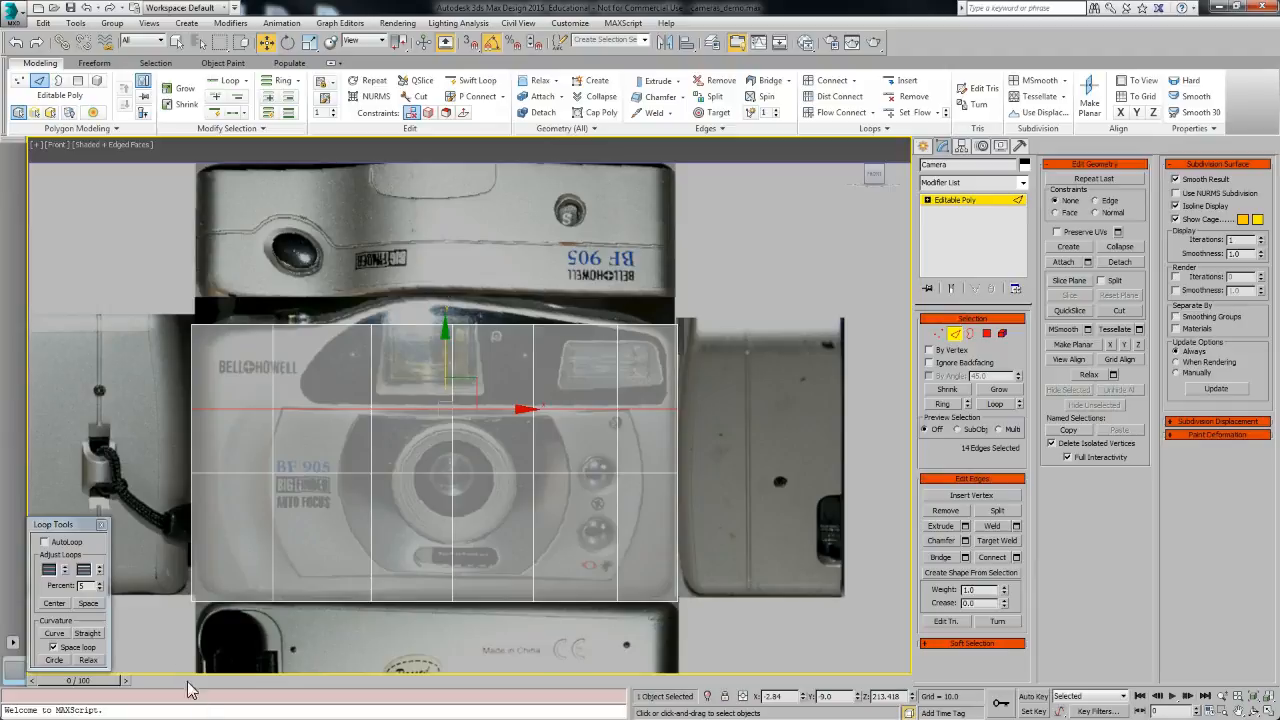
left_click_drag(783, 562, 785, 562)
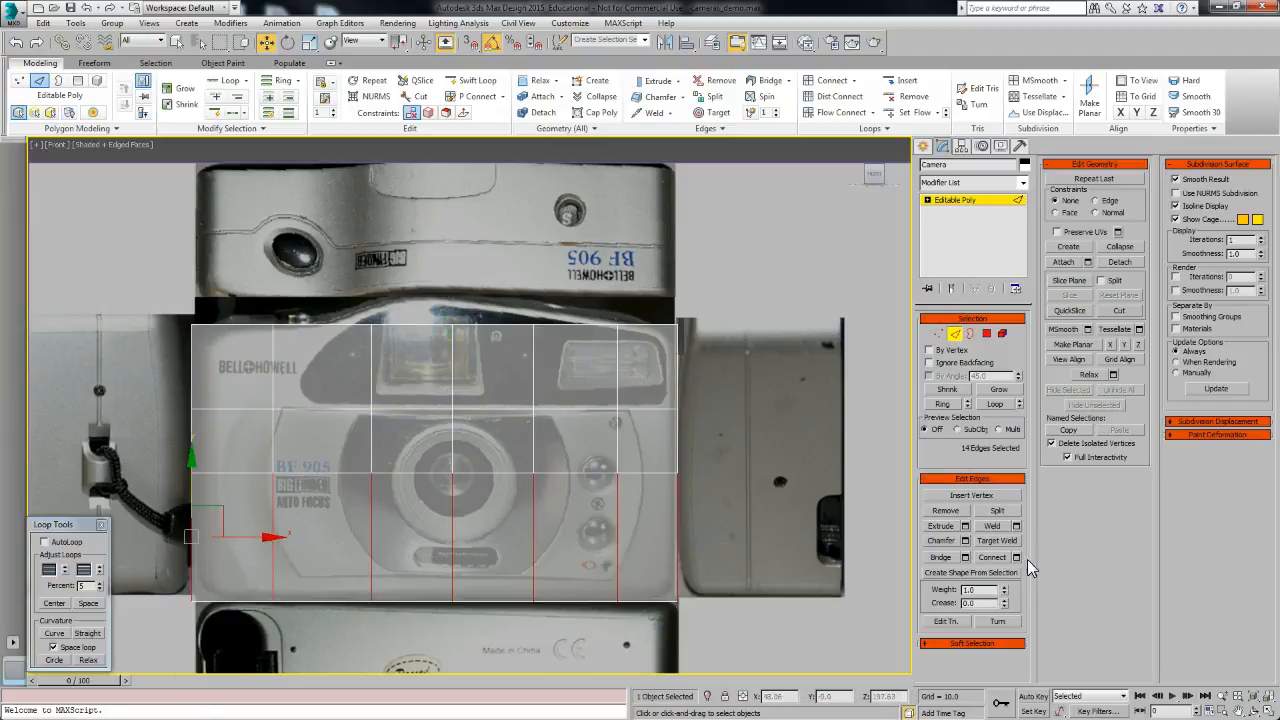
left_click(1015, 558)
left_click(587, 323)
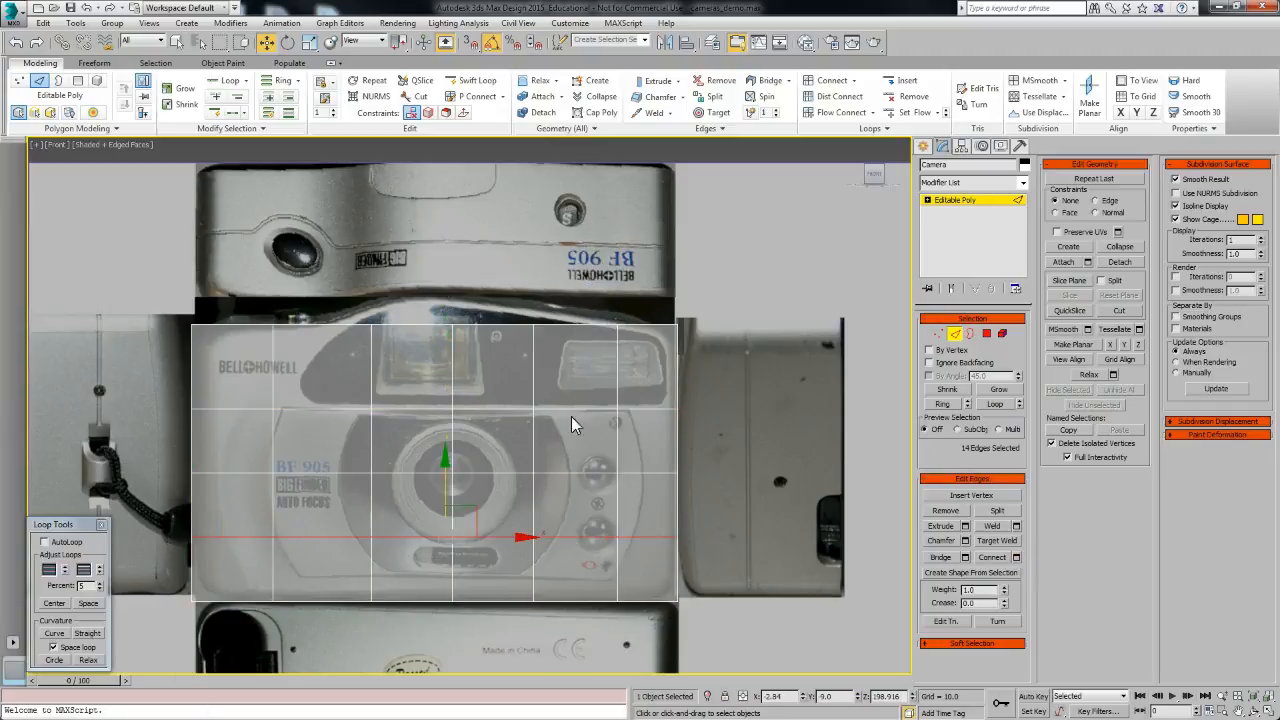
left_click_drag(445, 492, 445, 535)
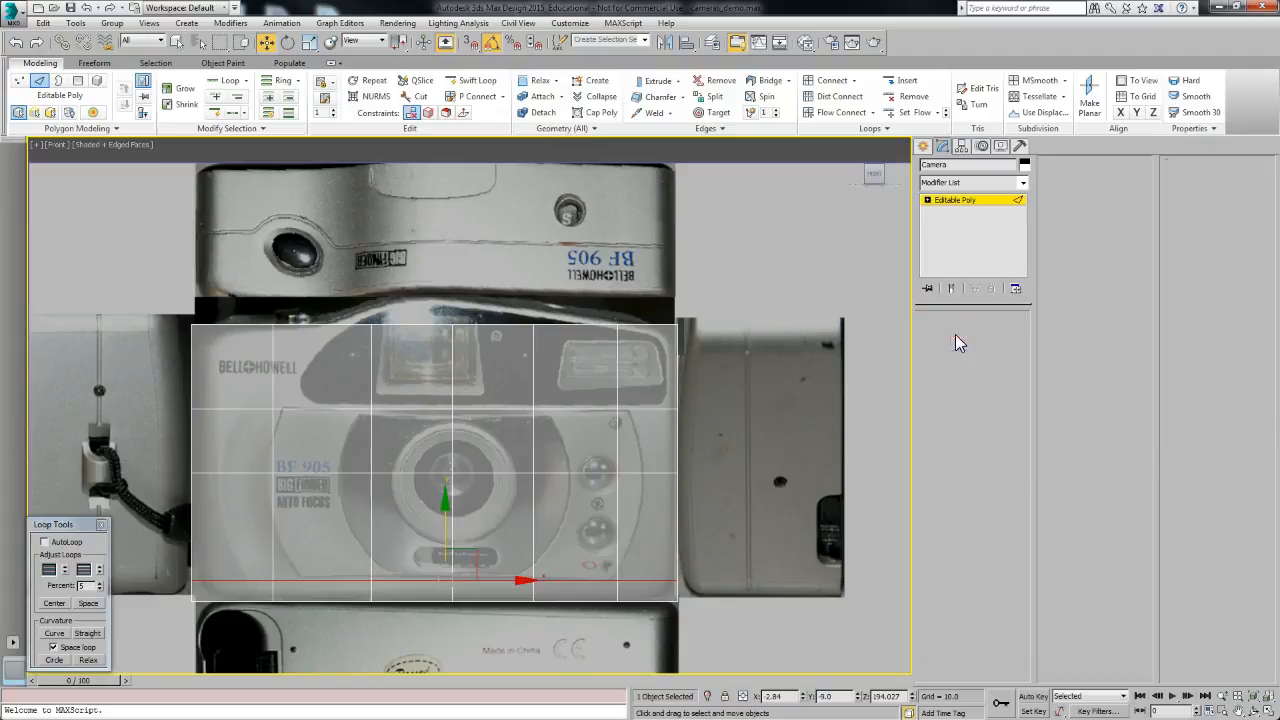
Step: At vertex level, pull the side and bottom vertices inward to match the tapered outline of the camera front
left_click(955, 335)
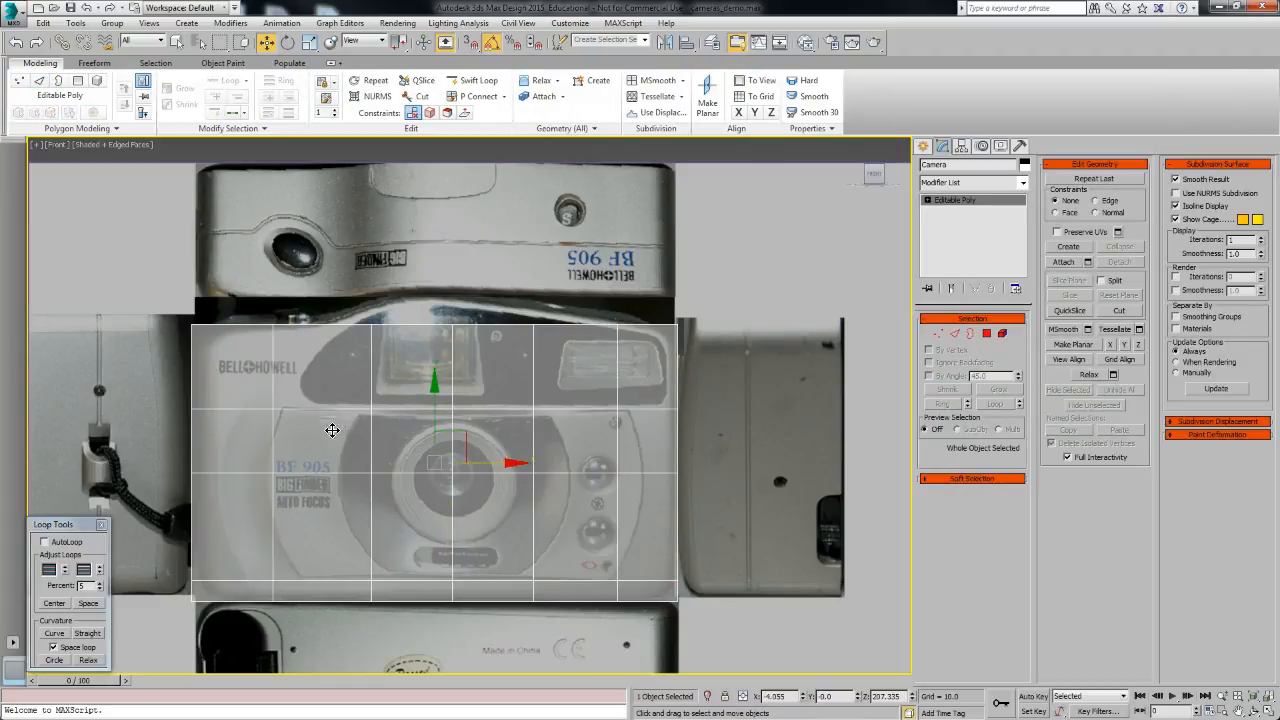
left_click(938, 334)
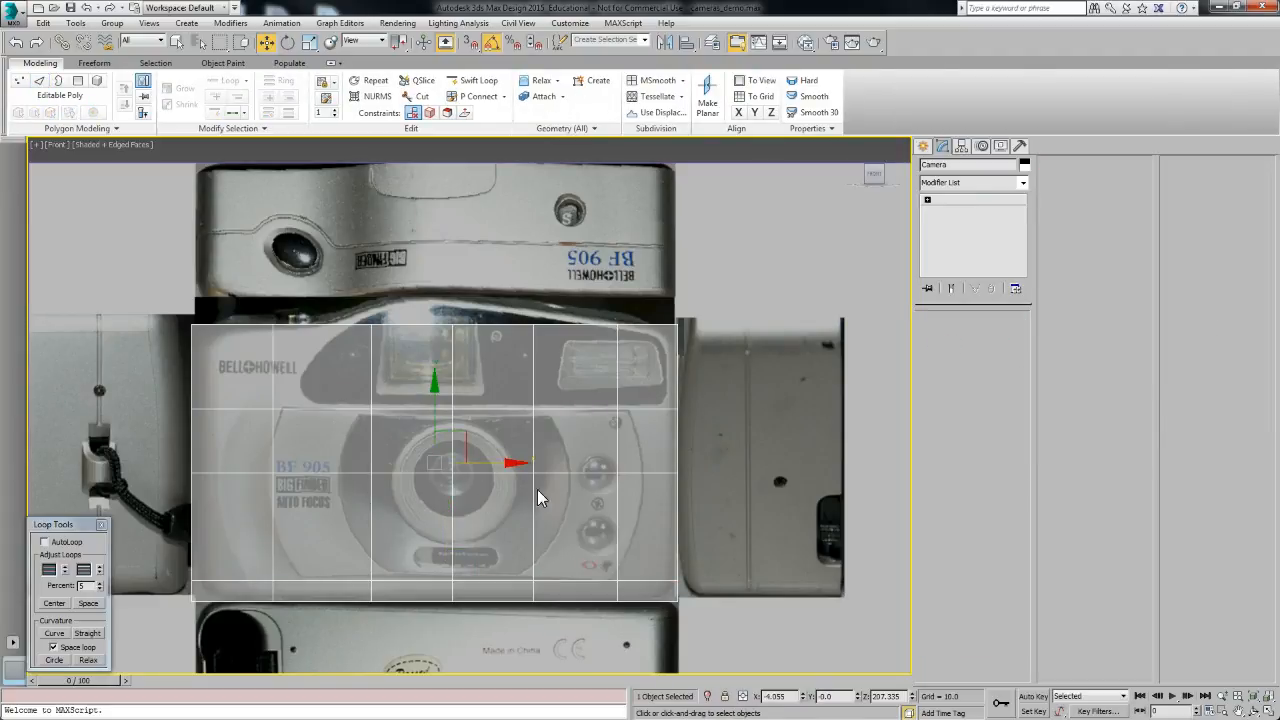
left_click_drag(287, 486, 309, 473)
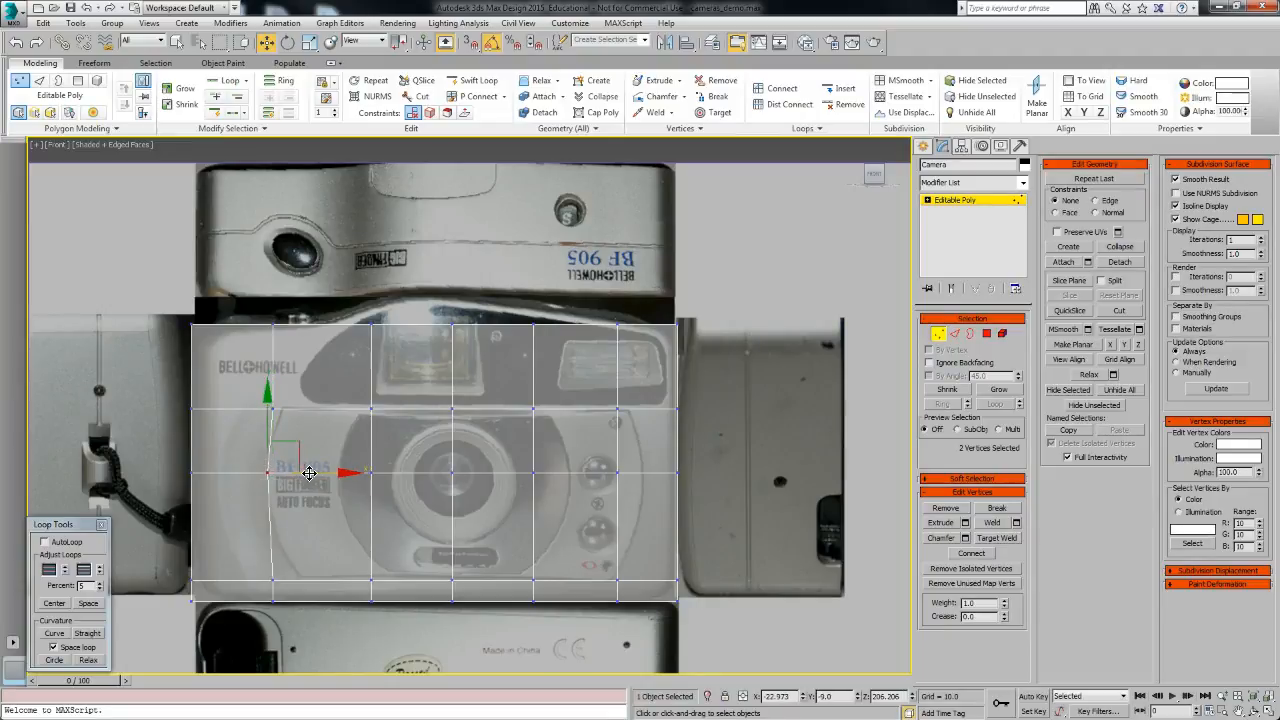
left_click(273, 409)
left_click_drag(338, 410, 346, 411)
left_click(271, 579)
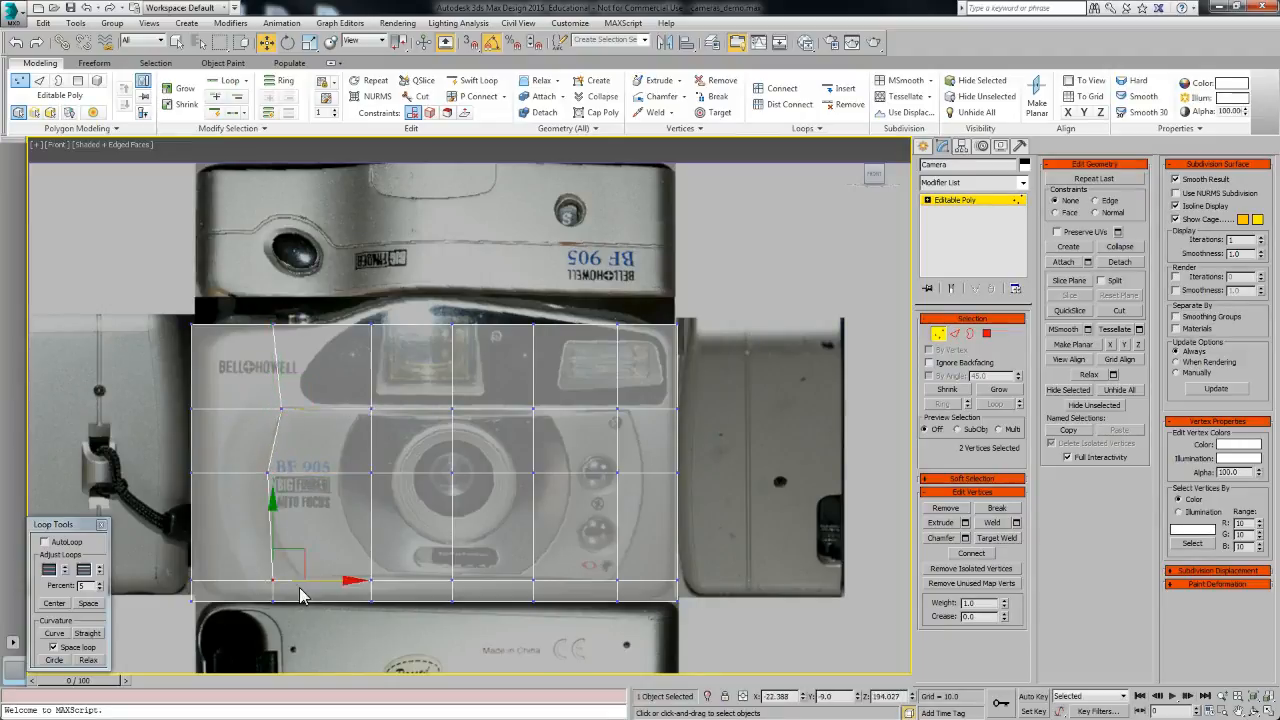
left_click_drag(340, 582, 358, 582)
left_click_drag(609, 576, 652, 582)
mouse_move(599, 458)
left_mouse_down()
mouse_move(627, 481)
mouse_move(681, 473)
left_mouse_up()
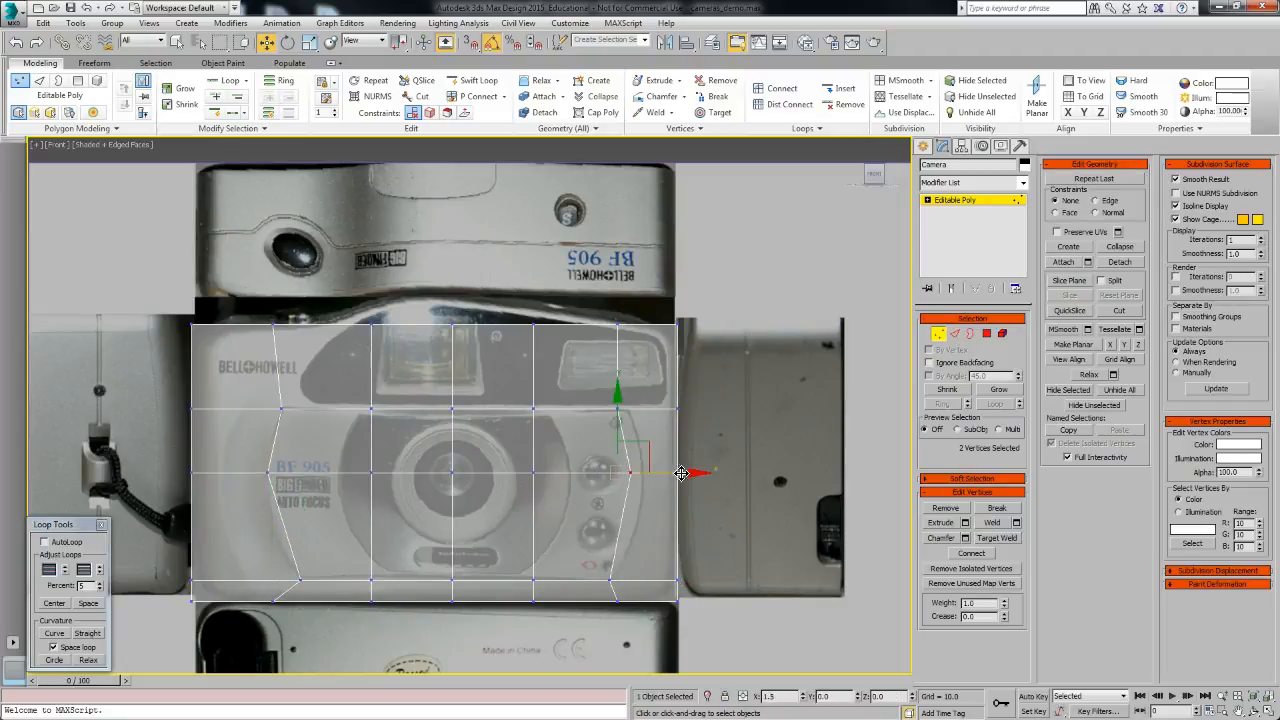
left_click(620, 408)
left_click_drag(668, 409, 676, 409)
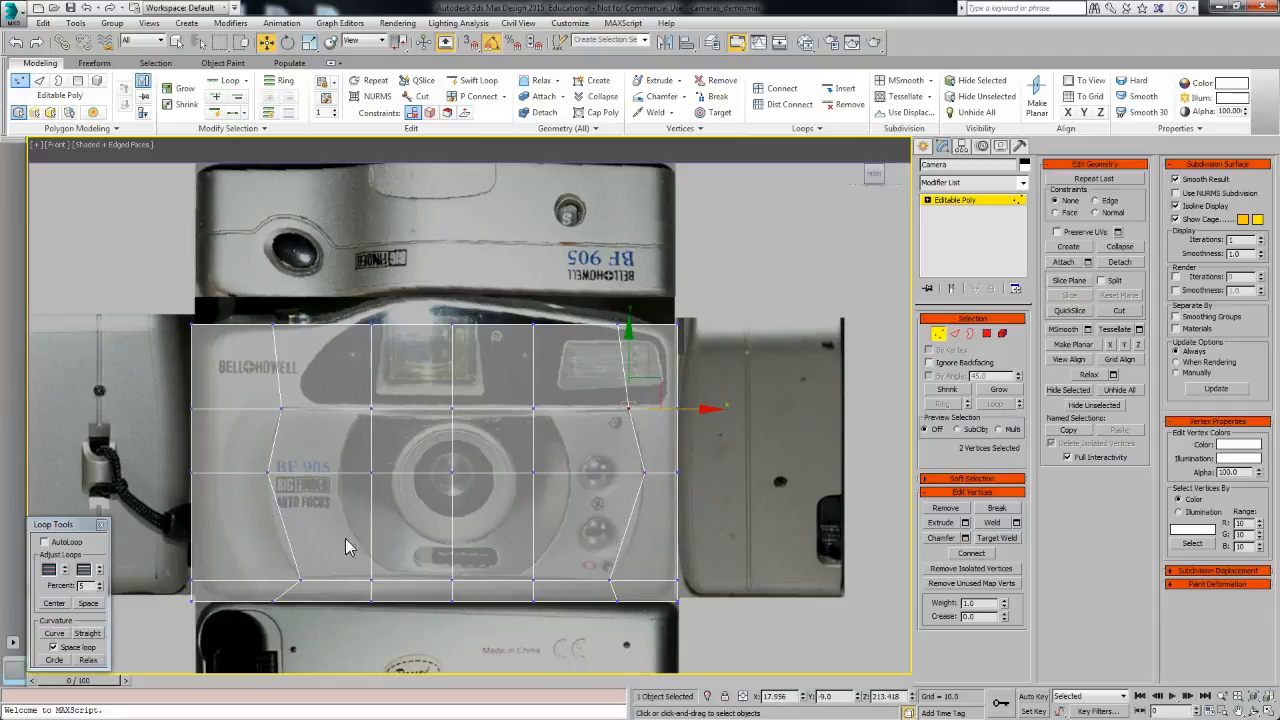
left_click_drag(267, 595, 370, 603)
middle_click_drag(307, 353, 315, 371)
Step: Move the top-row vertices to follow the raised, curved top contour of the camera body
left_click_drag(264, 334, 341, 343)
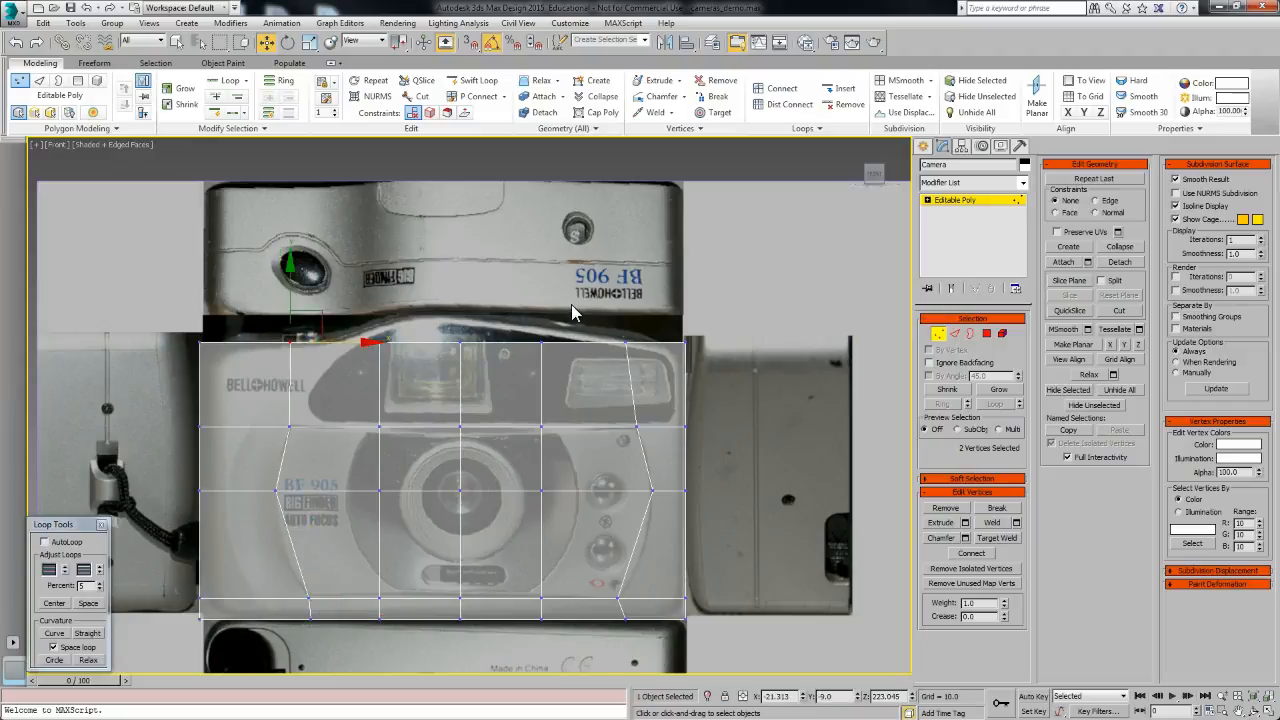
left_click_drag(366, 328, 392, 366)
left_click_drag(380, 304, 380, 287)
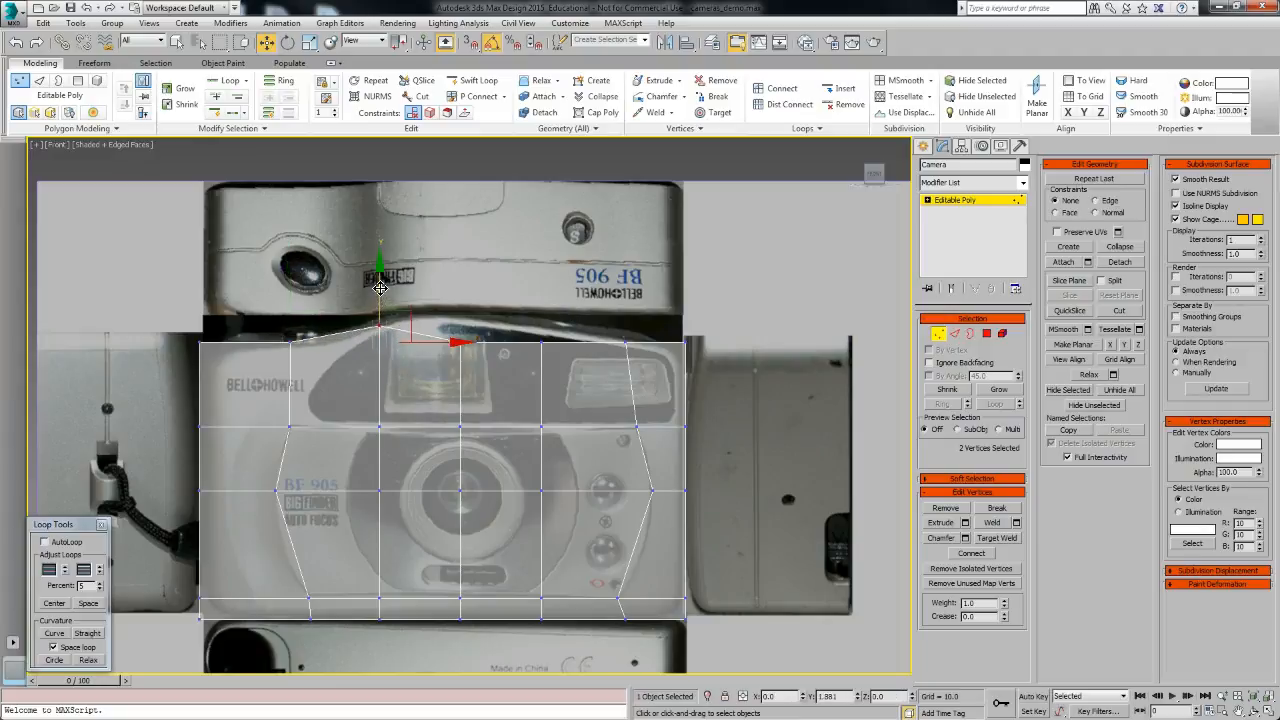
left_click_drag(450, 330, 488, 372)
left_click_drag(463, 300, 458, 276)
left_click_drag(562, 335, 512, 356)
left_click_drag(541, 295, 539, 281)
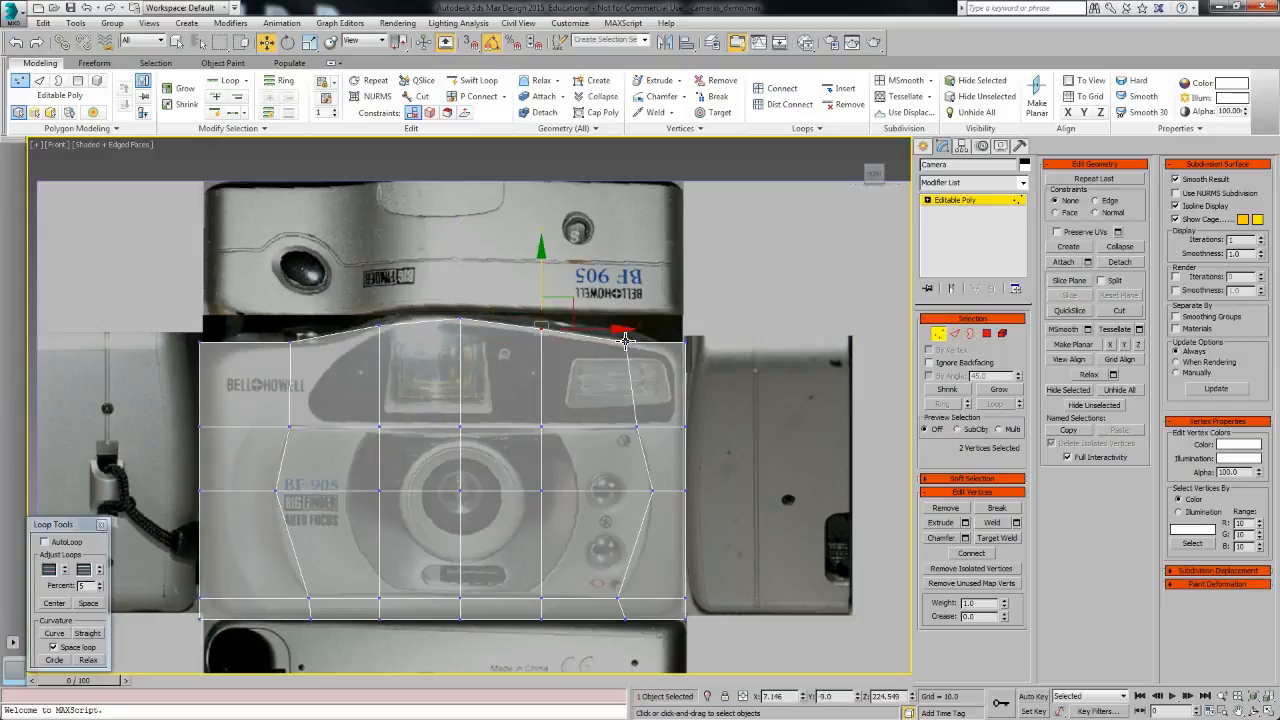
scroll(556, 361, "up", 5)
left_click_drag(687, 393, 688, 395)
left_click_drag(817, 338, 872, 393)
left_click_drag(861, 323, 834, 356)
middle_click_drag(808, 437, 760, 362)
scroll(760, 362, "down", 5)
middle_click_drag(415, 388, 597, 410)
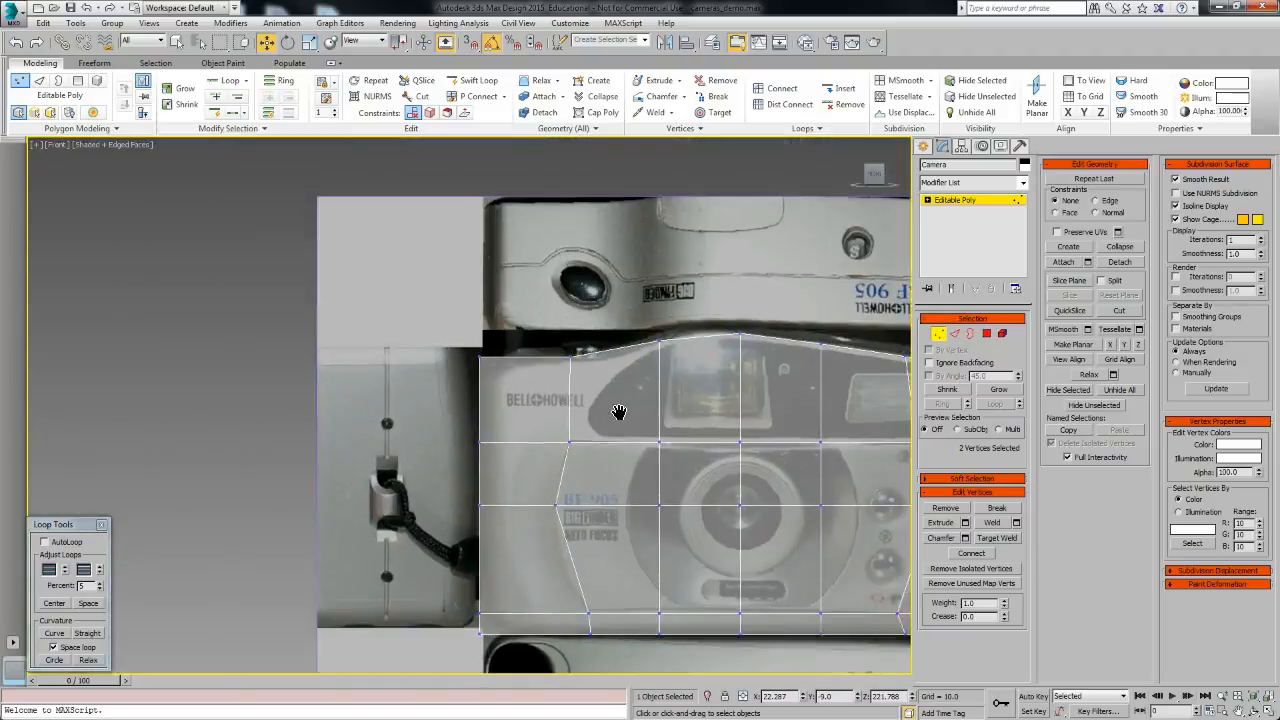
scroll(596, 410, "up", 5)
left_click_drag(276, 248, 338, 333)
left_click_drag(333, 248, 383, 301)
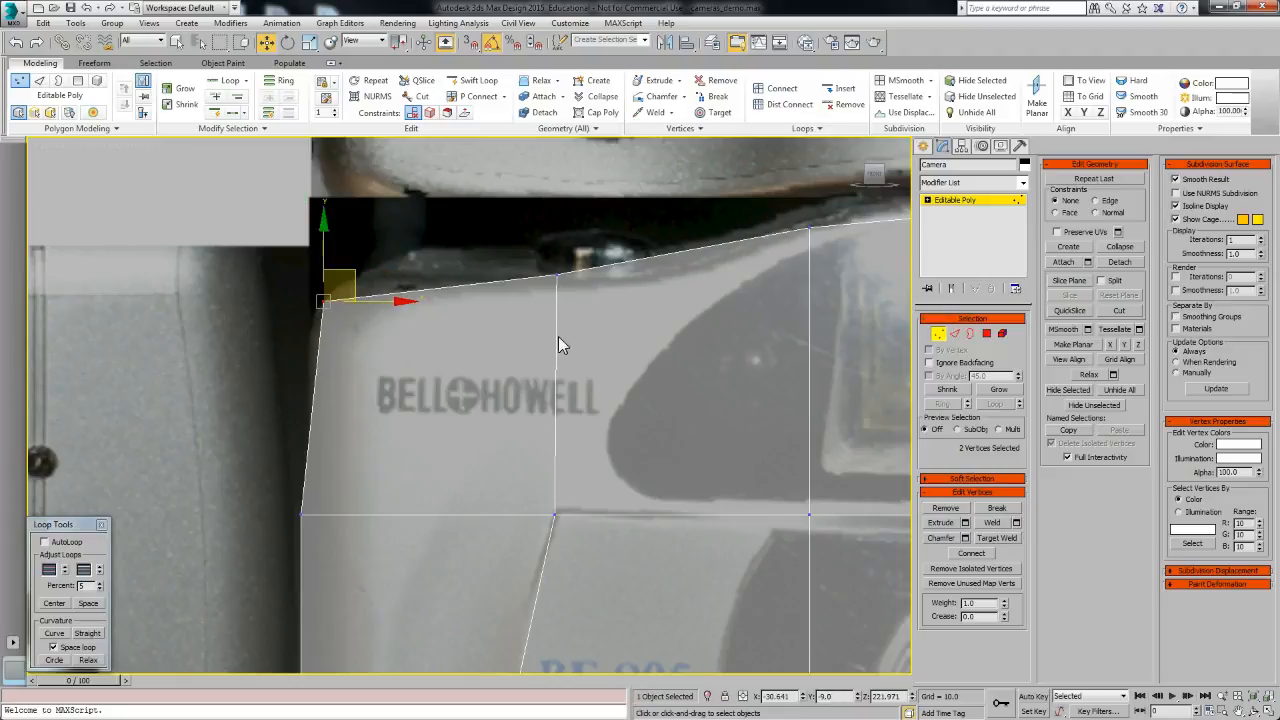
left_click_drag(541, 238, 578, 298)
left_click_drag(556, 228, 556, 242)
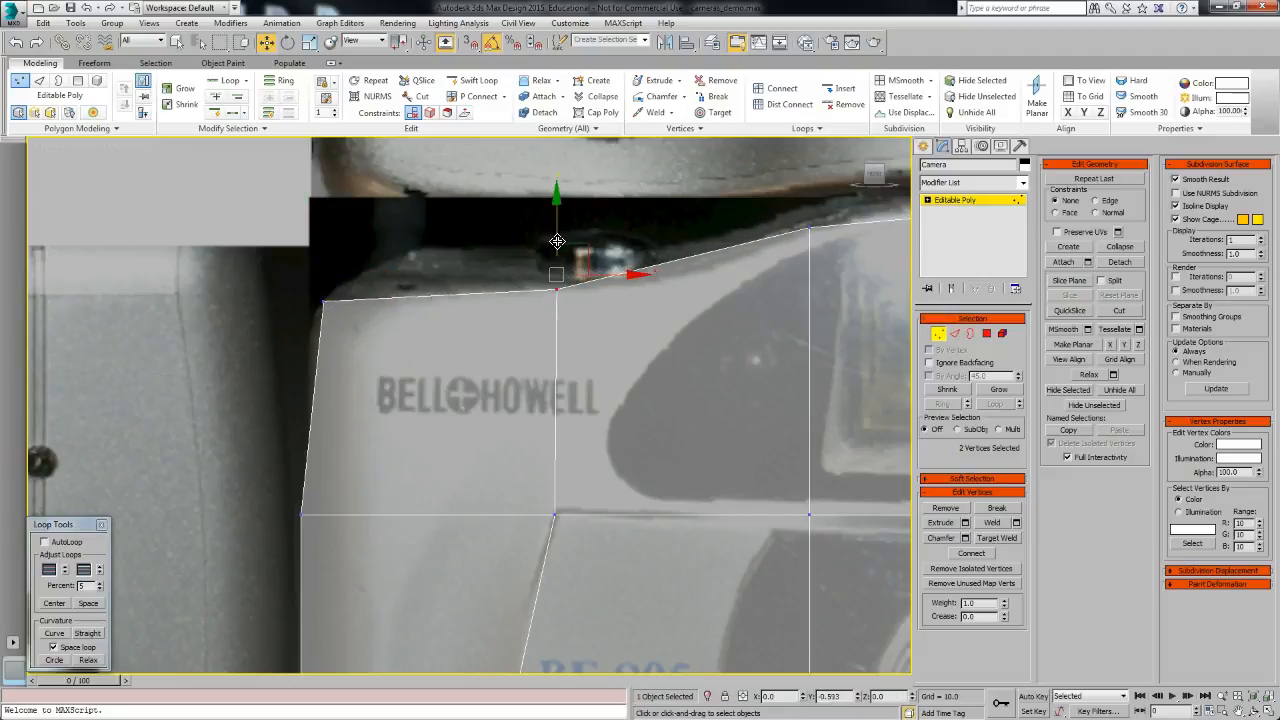
Step: Adjust the lower left vertices so they align with the reference outline
middle_click_drag(433, 532, 435, 419)
scroll(400, 472, "down", 4)
middle_click_drag(551, 524, 451, 287)
middle_click_drag(228, 225, 225, 293)
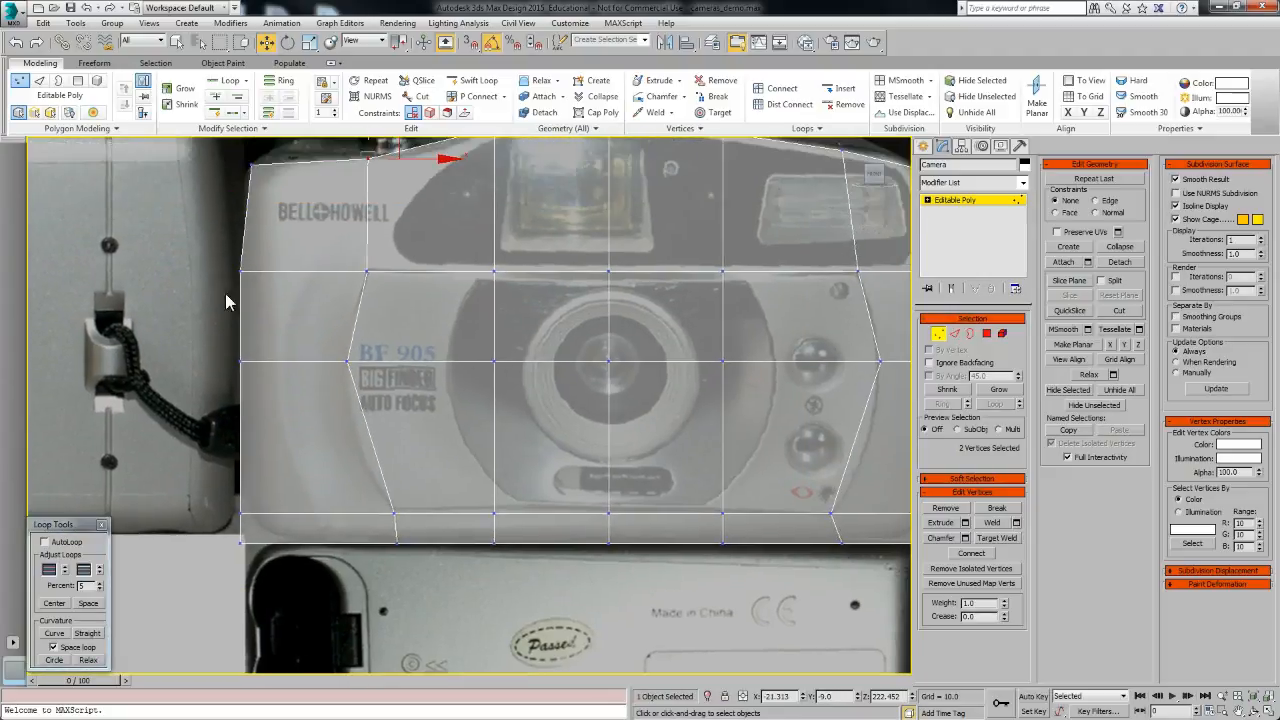
left_click_drag(273, 501, 287, 501)
left_click_drag(284, 423, 291, 423)
left_click_drag(239, 537, 284, 557)
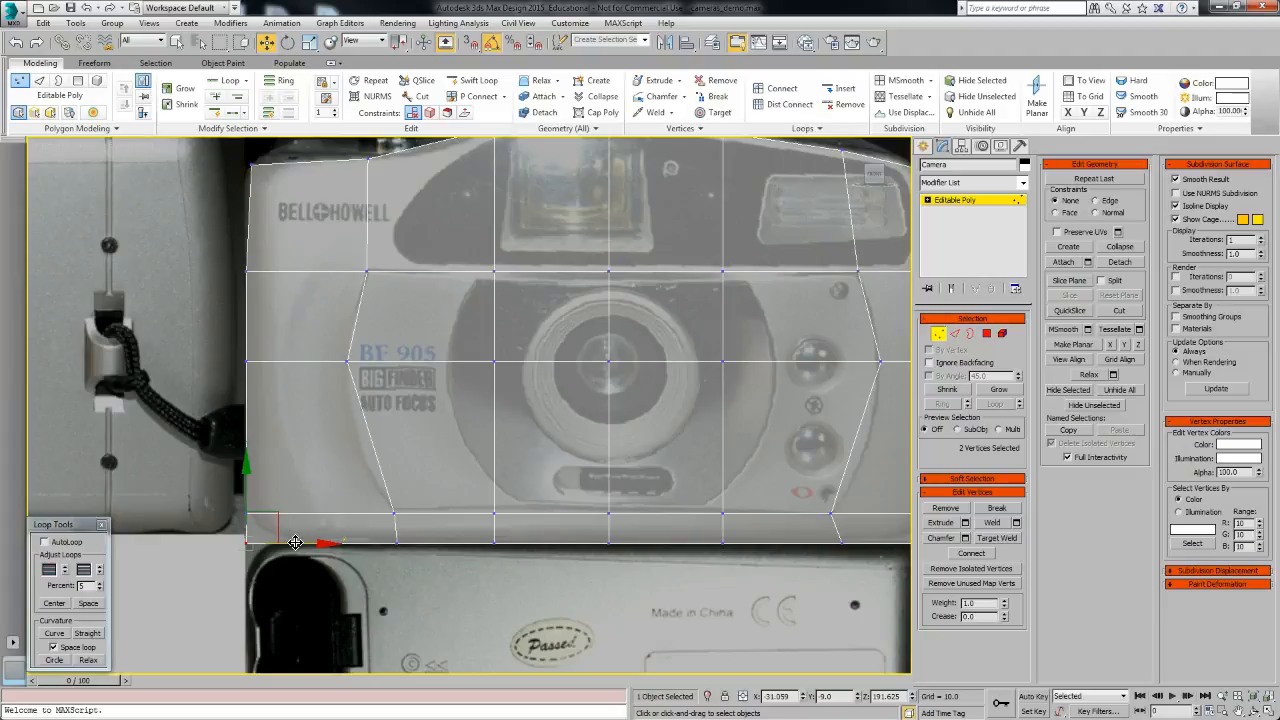
scroll(380, 555, "down", 3)
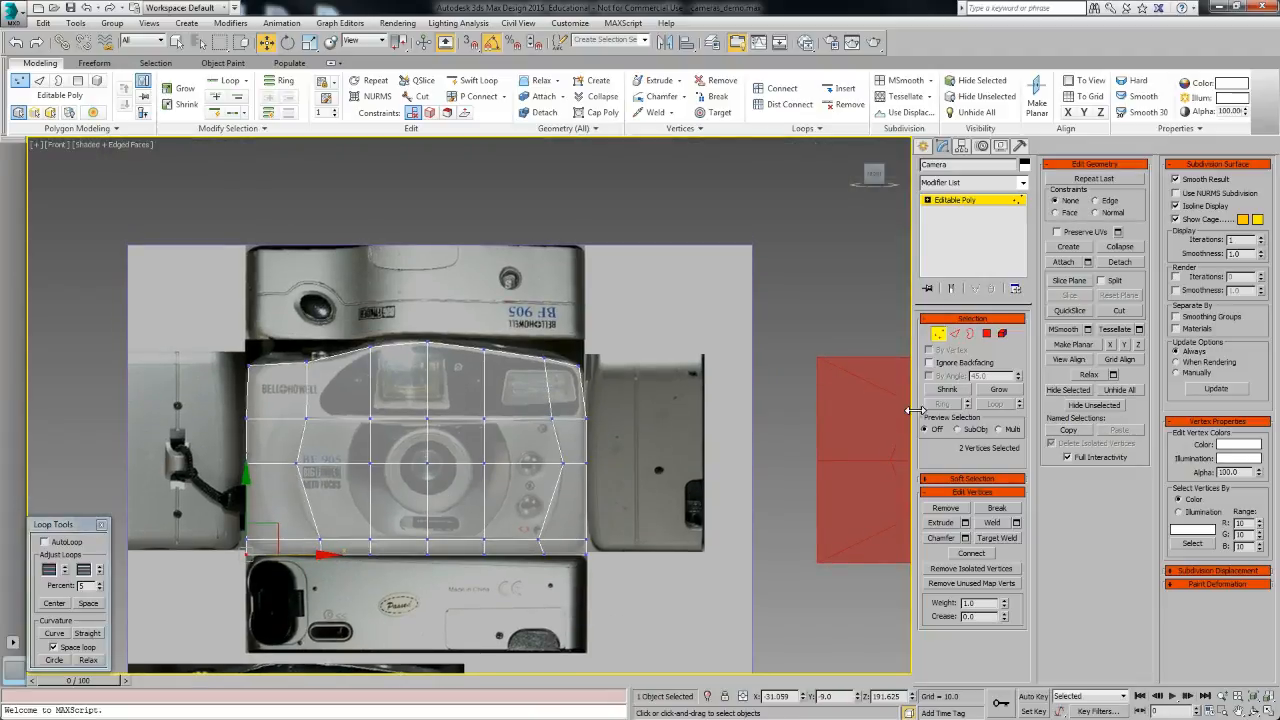
Step: Select the front-facing polygons and inset them by 1.483
left_click(987, 333)
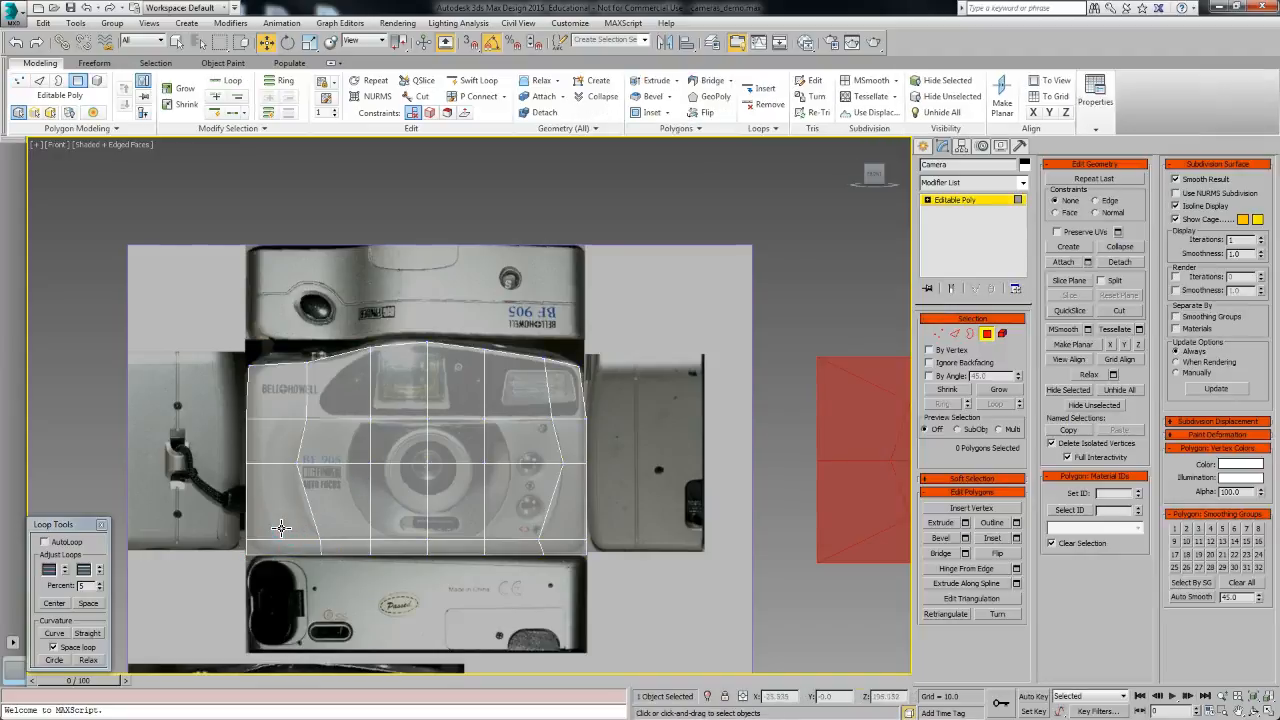
middle_click_drag(289, 517, 279, 523)
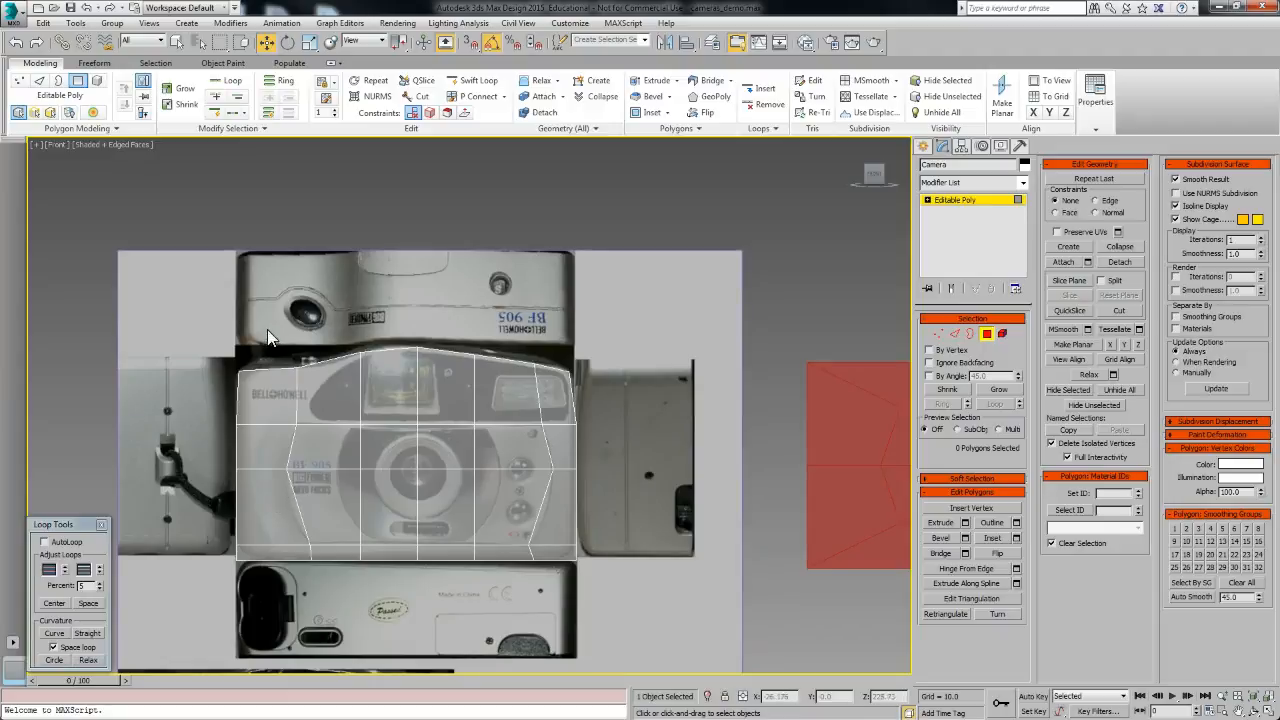
left_click_drag(552, 570, 563, 579)
middle_click_drag(440, 452, 560, 463, "alt")
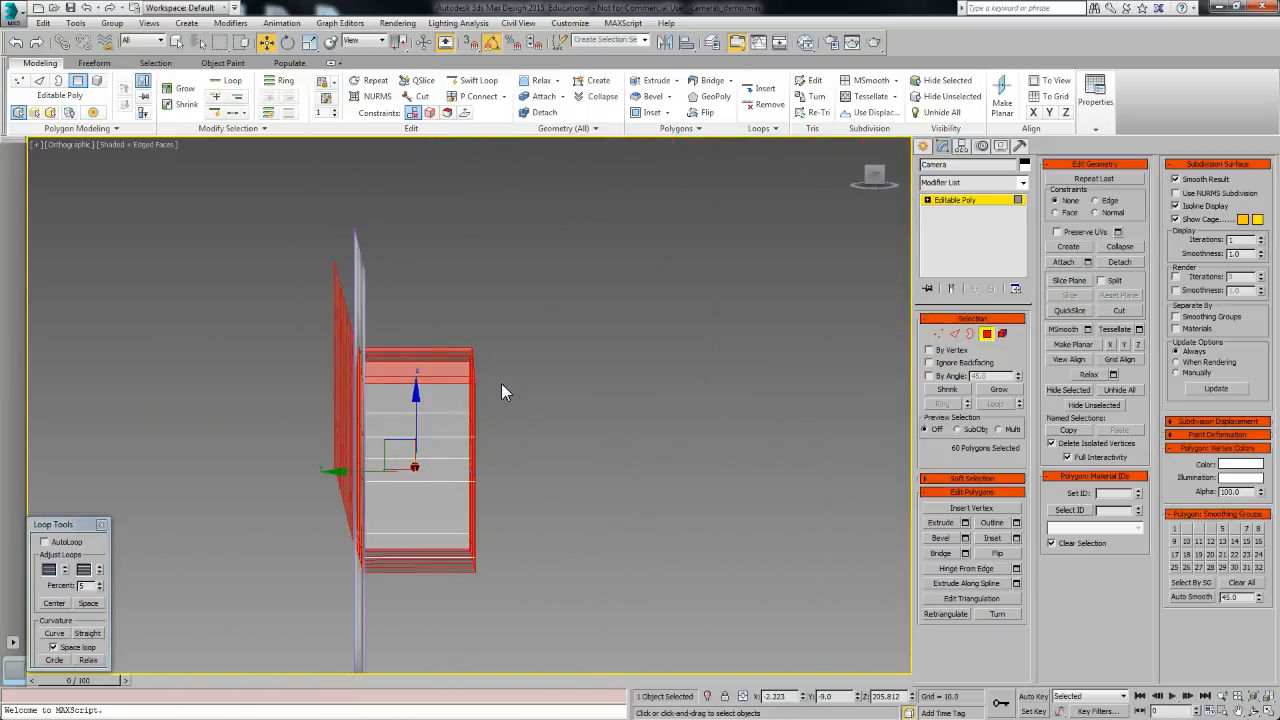
left_click_drag(431, 603, 433, 601, "alt")
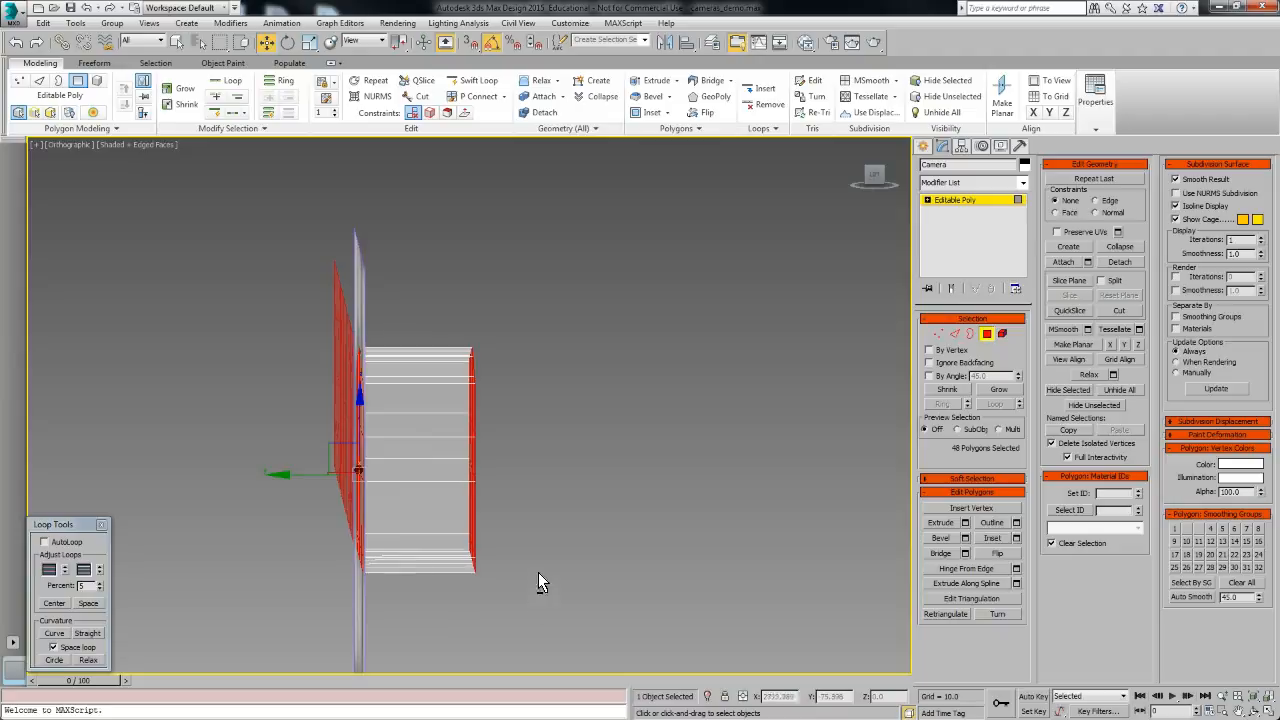
middle_click_drag(427, 621, 413, 509, "alt")
key("f")
left_click(1016, 539)
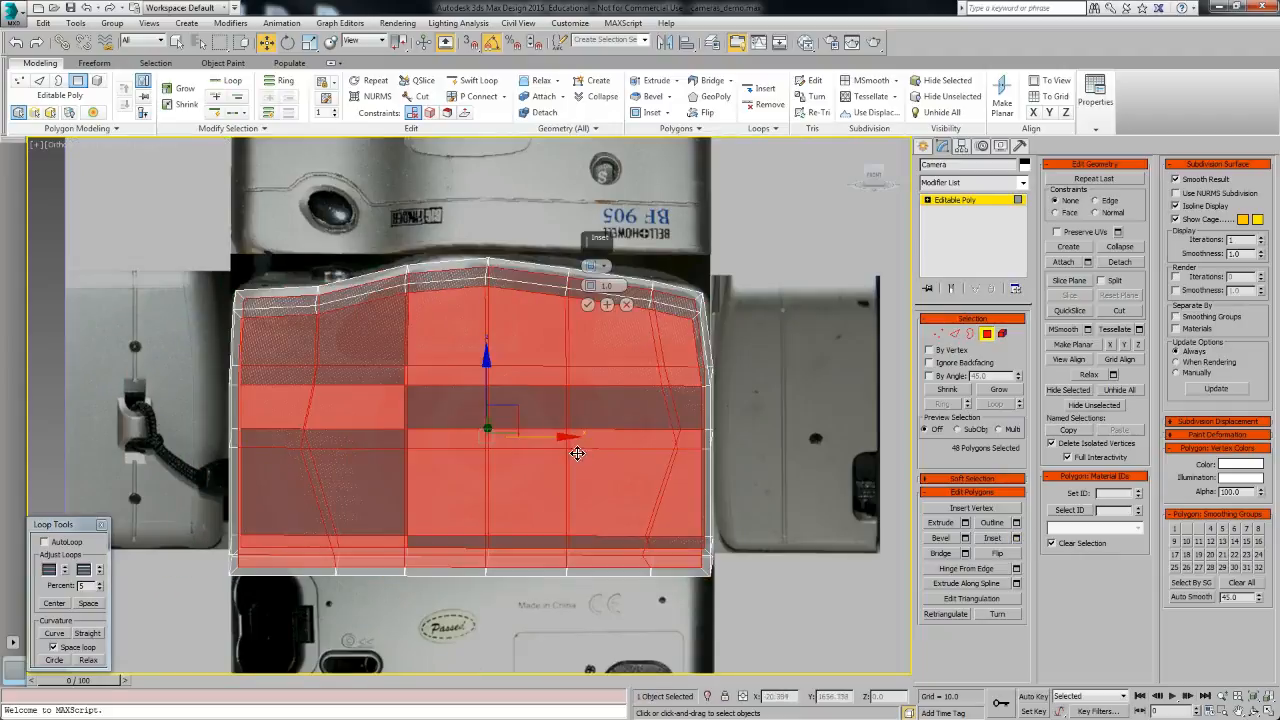
key("f")
left_click_drag(589, 285, 590, 272)
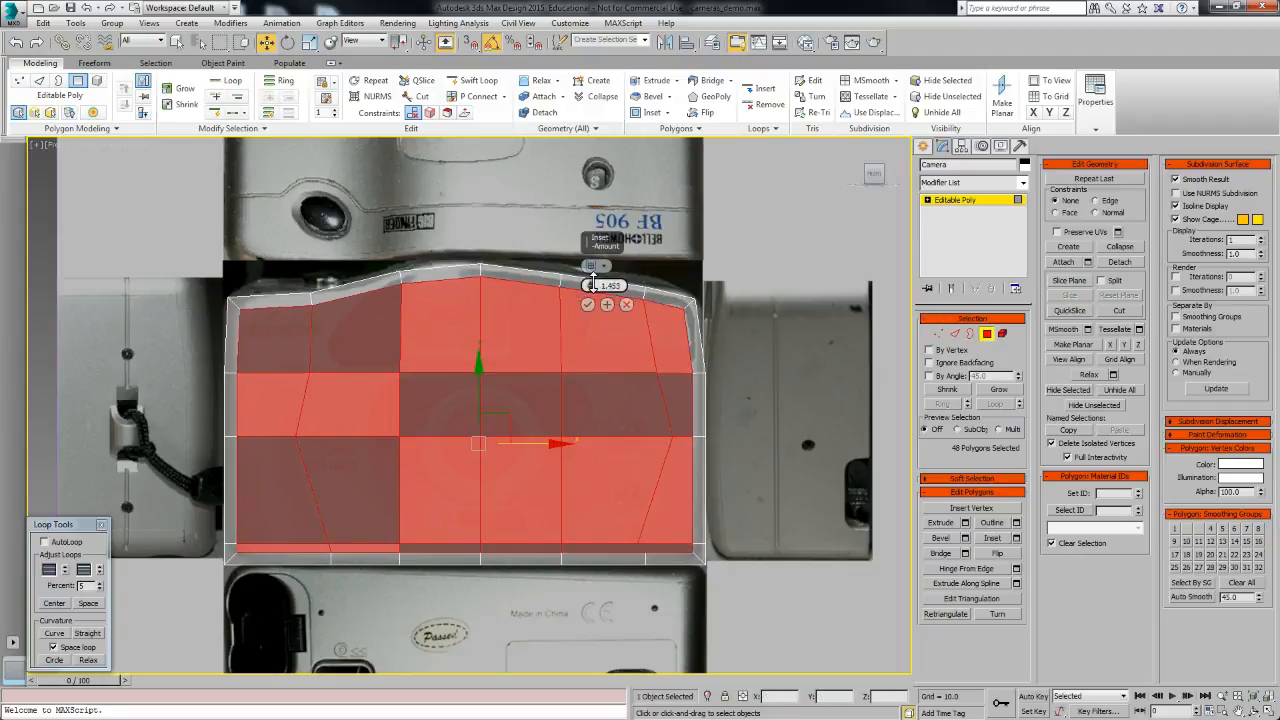
left_click(588, 305)
Step: At vertex level, reshape the bottom-left corner vertices into a bevel matching the camera's rounded lower corner
left_click(938, 333)
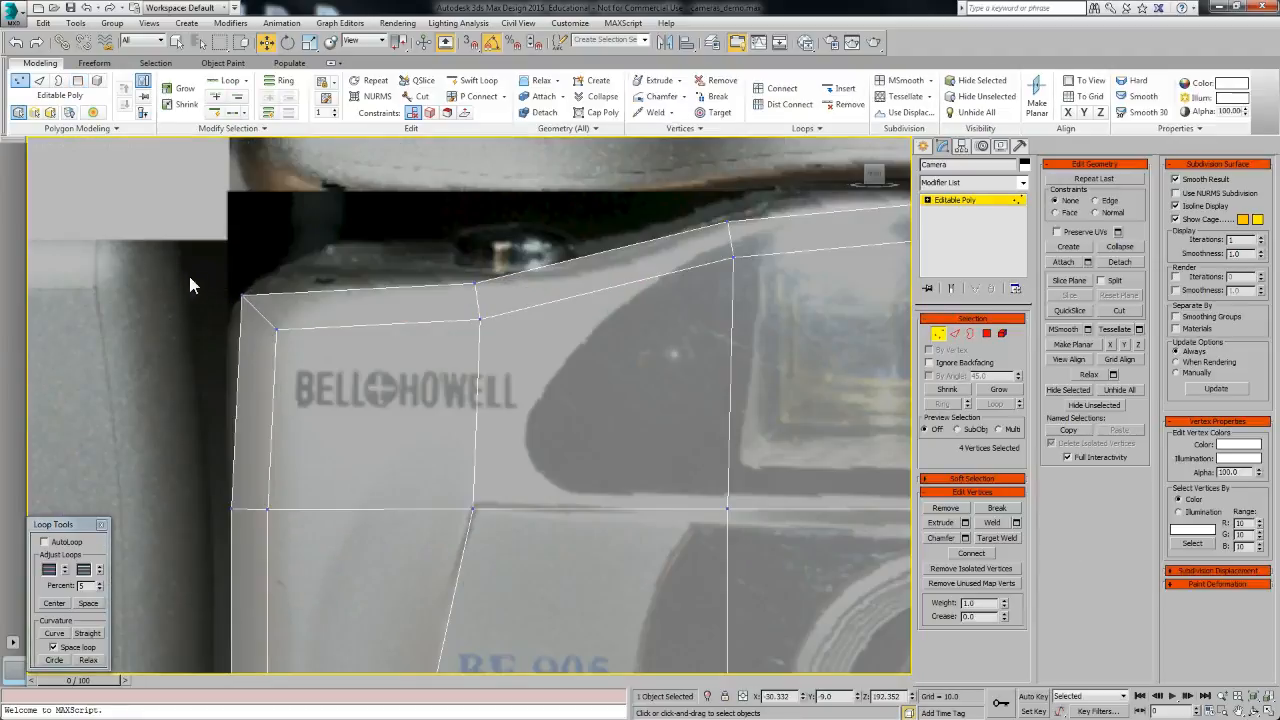
left_click_drag(285, 281, 299, 290)
scroll(299, 290, "down", 3)
middle_click_drag(610, 560, 578, 203)
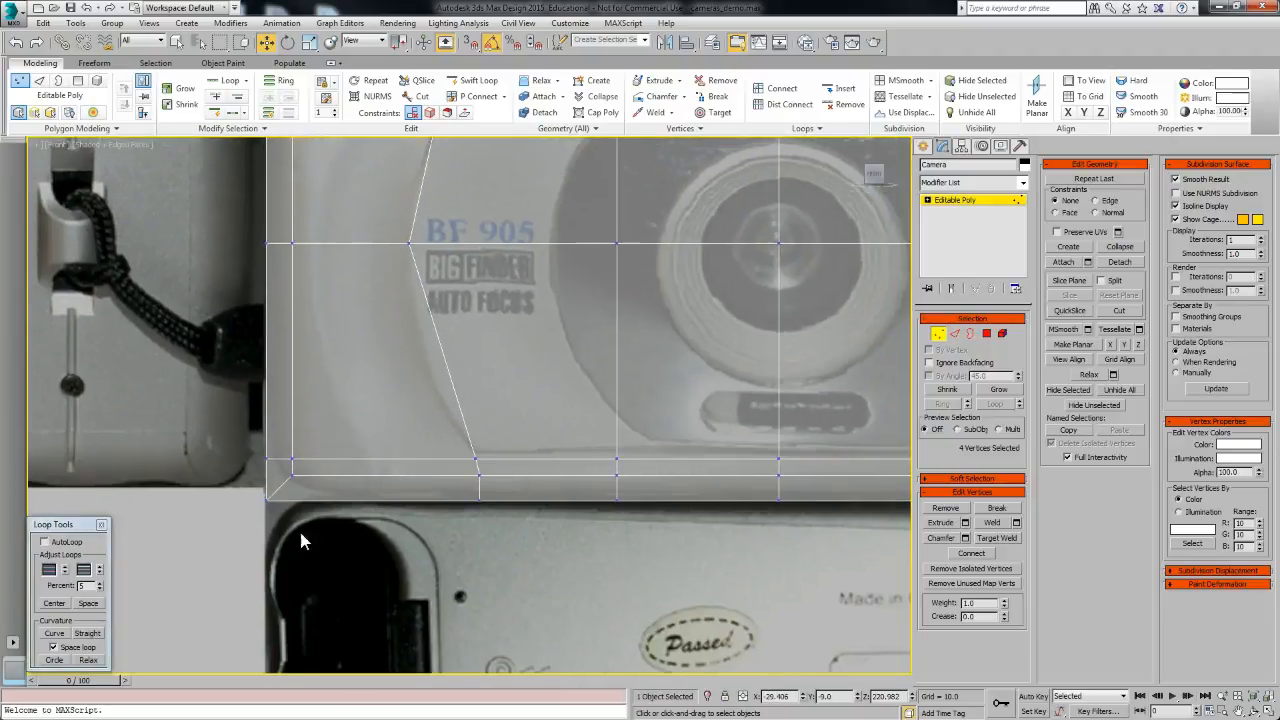
left_click_drag(249, 463, 323, 510)
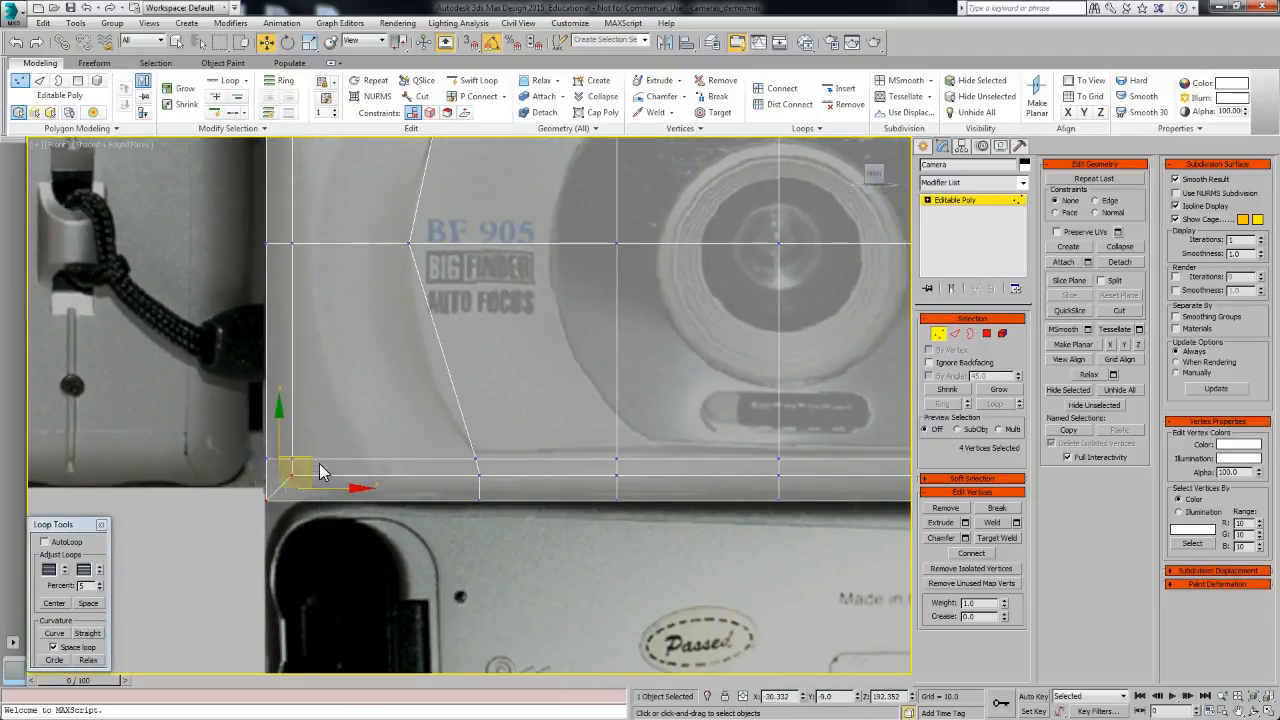
left_click_drag(308, 464, 277, 376)
left_click_drag(264, 459, 351, 521)
left_click_drag(330, 455, 360, 449)
scroll(609, 486, "down", 3)
middle_click_drag(590, 482, 519, 500)
scroll(469, 495, "up", 5)
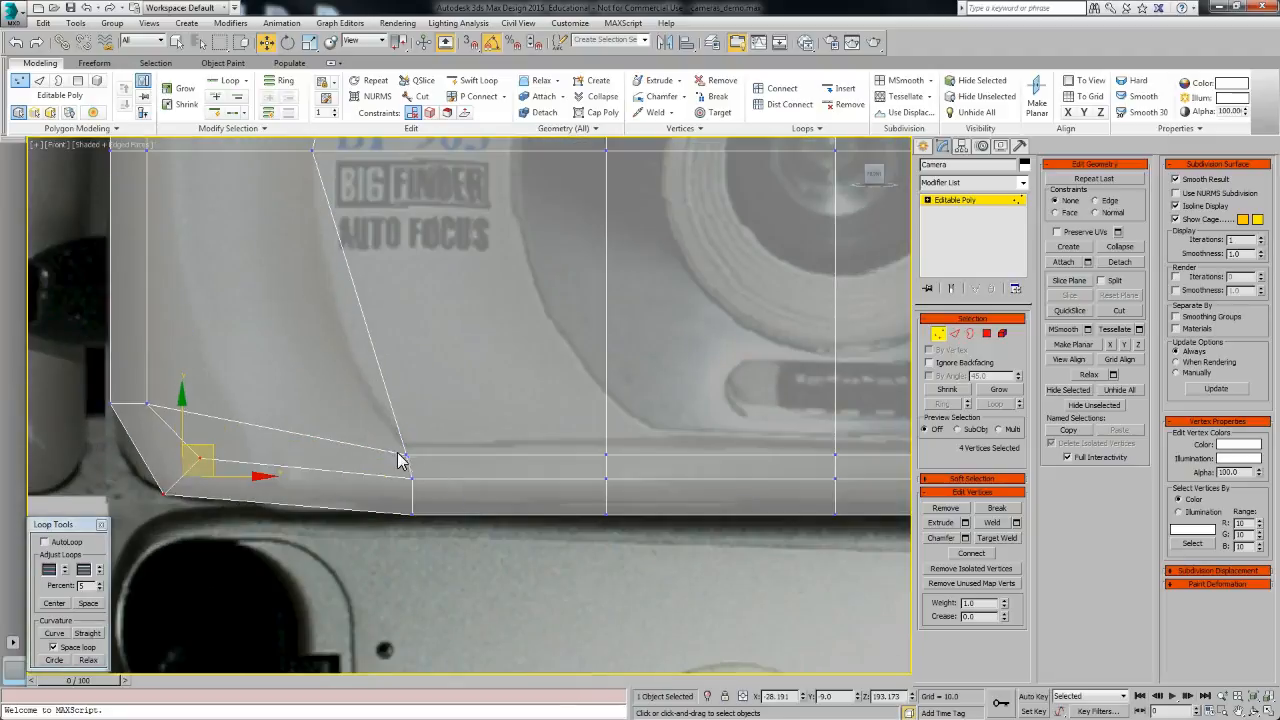
middle_click_drag(146, 416, 112, 431)
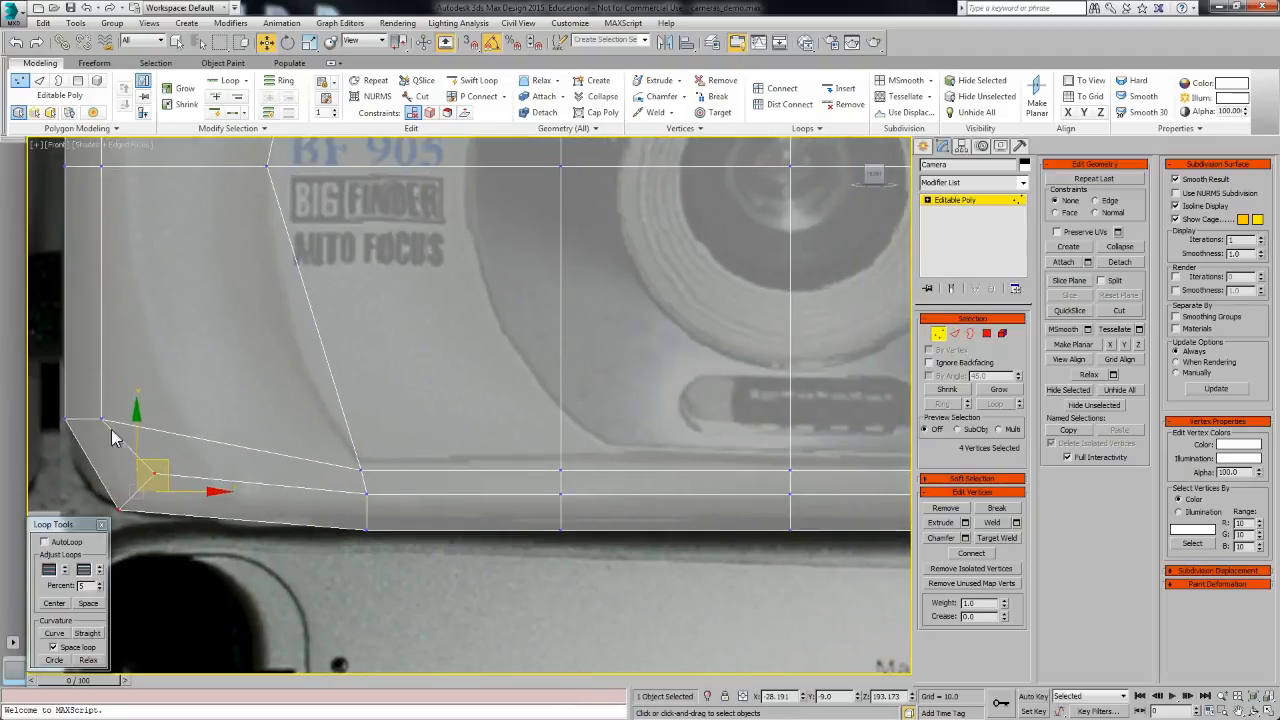
Step: Add a vertical edge loop near the body's left side with Connect and slide it slightly outward
left_click(955, 333)
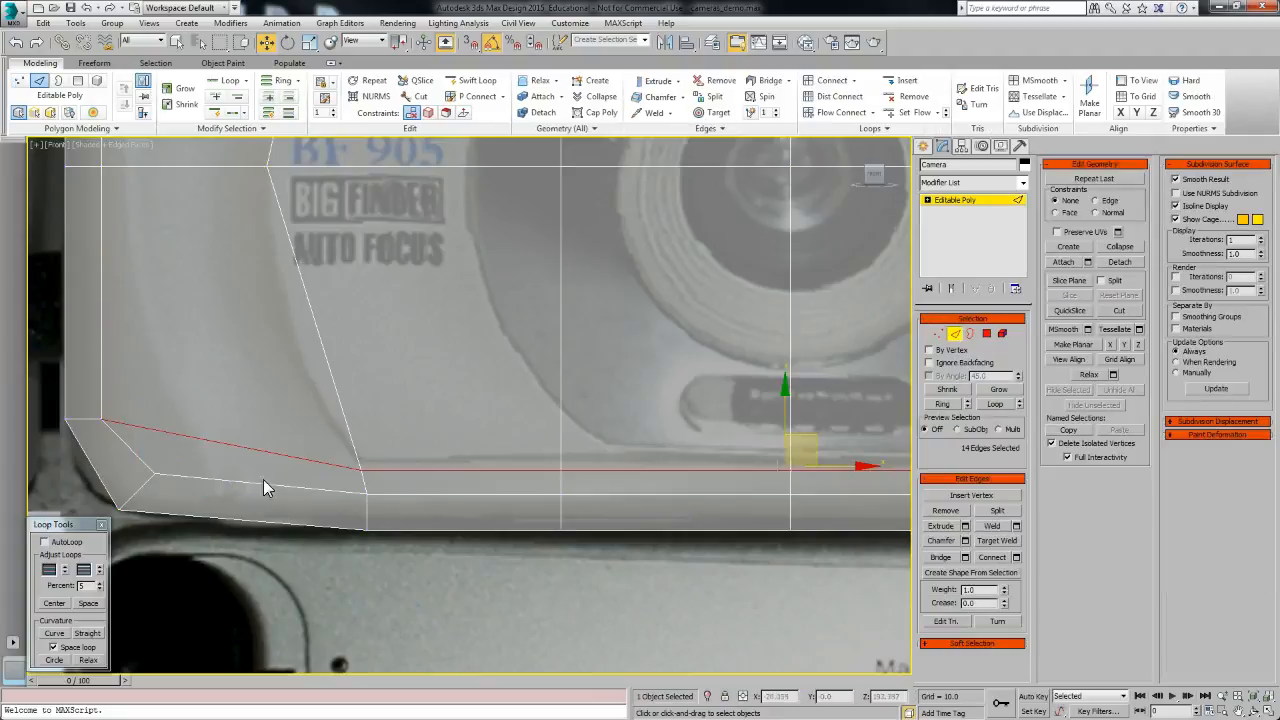
scroll(267, 467, "down", 5)
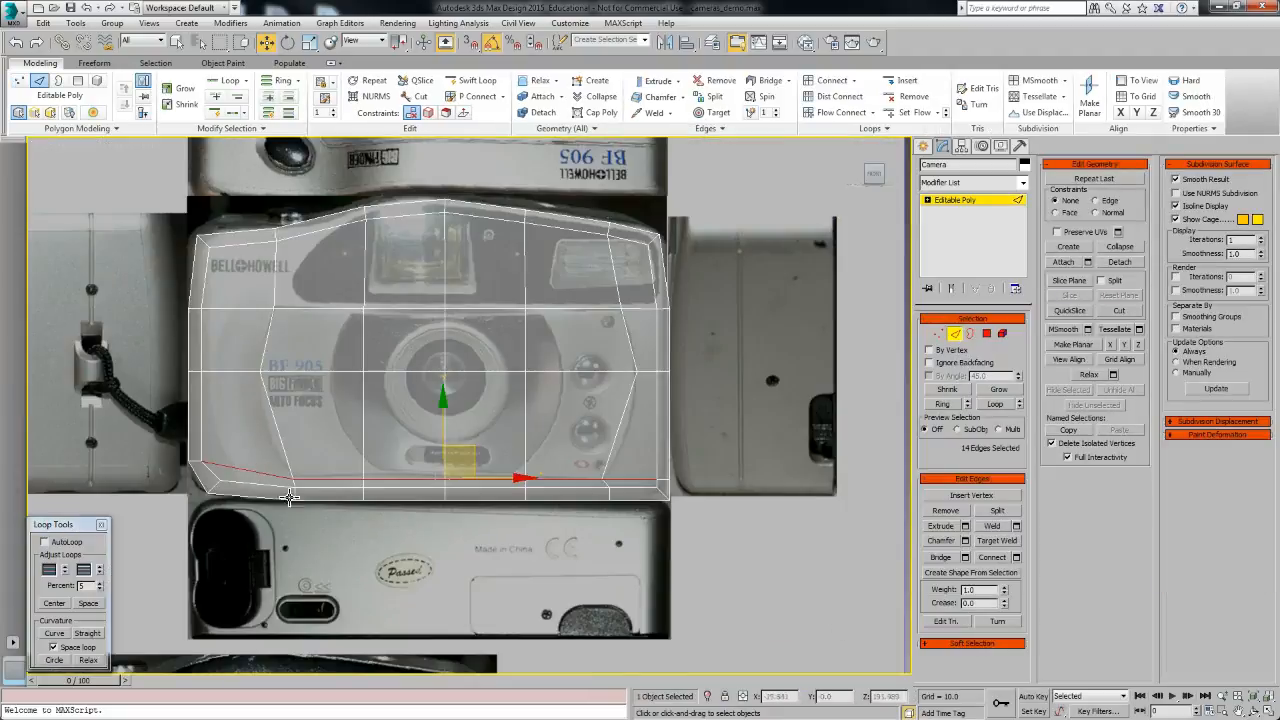
left_click_drag(250, 508, 255, 225)
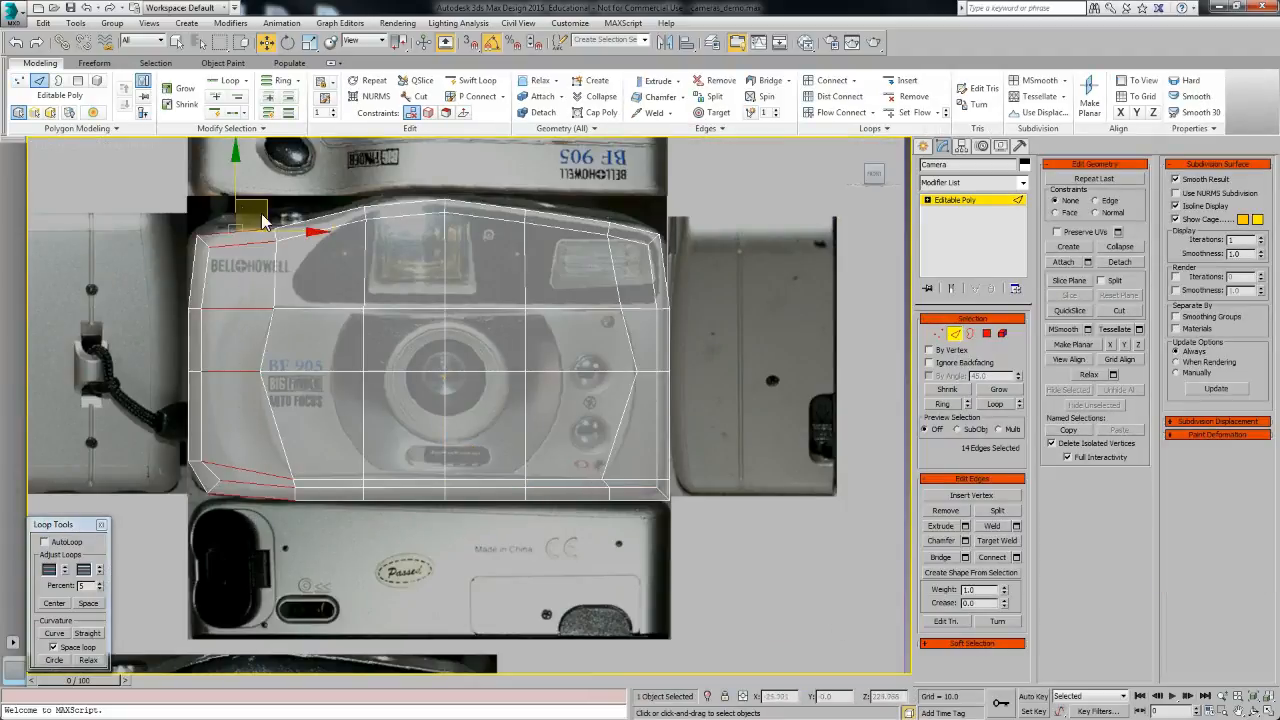
left_click(1016, 557)
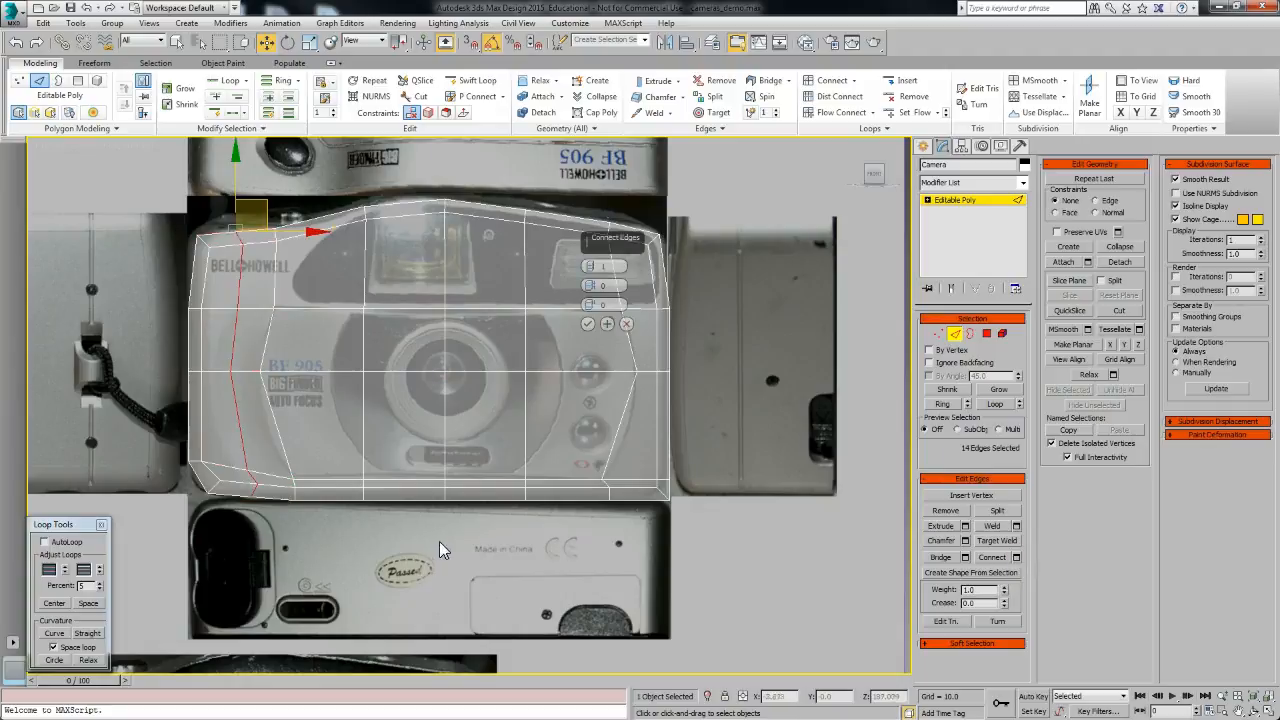
left_click(589, 325)
left_click_drag(294, 373, 267, 373)
Step: Adjust the bottom-left vertices around the new loop to smooth the beveled corner
left_click(937, 334)
scroll(200, 480, "up", 6)
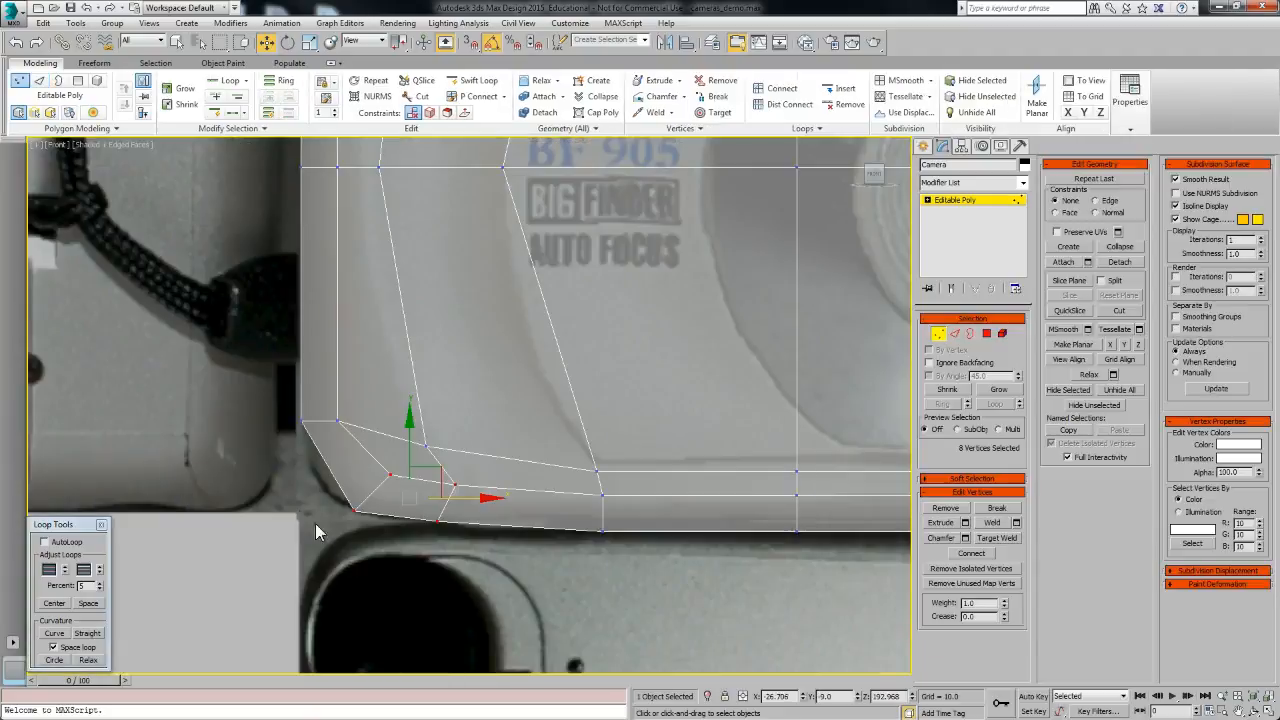
left_click_drag(363, 497, 386, 457)
middle_click_drag(474, 470, 458, 478)
left_click_drag(401, 442, 432, 407)
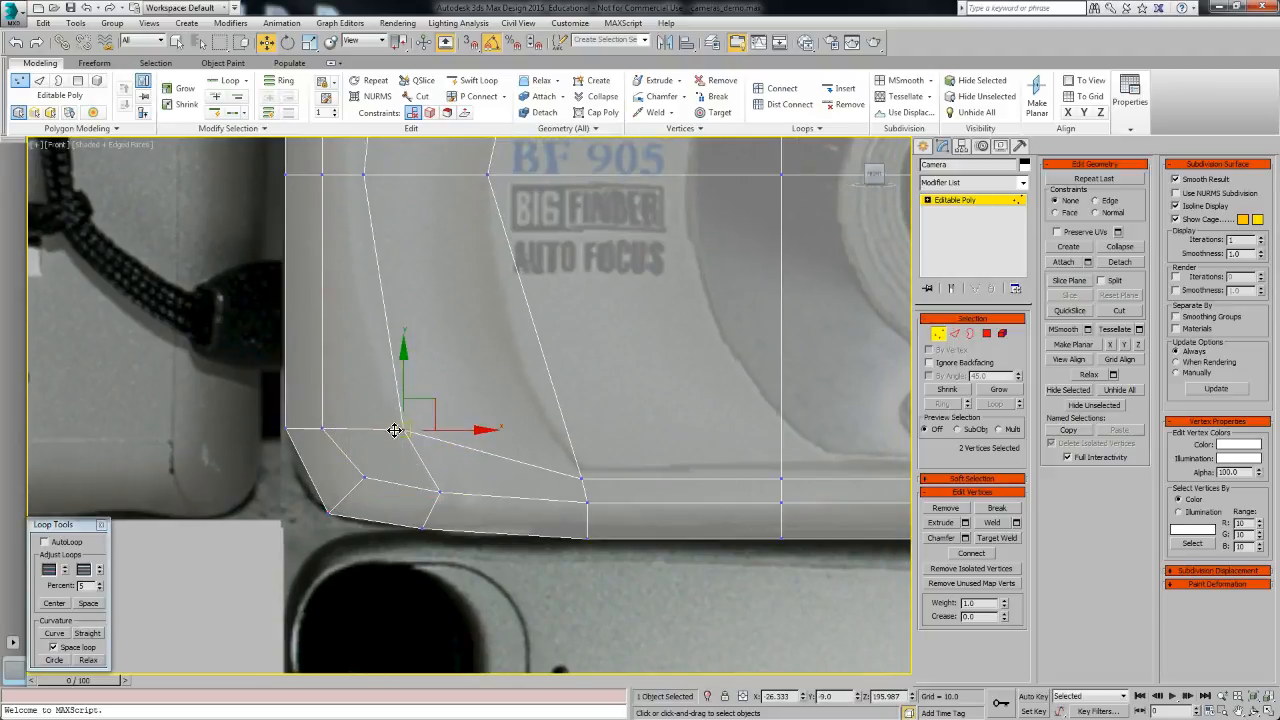
middle_click_drag(620, 508, 391, 497)
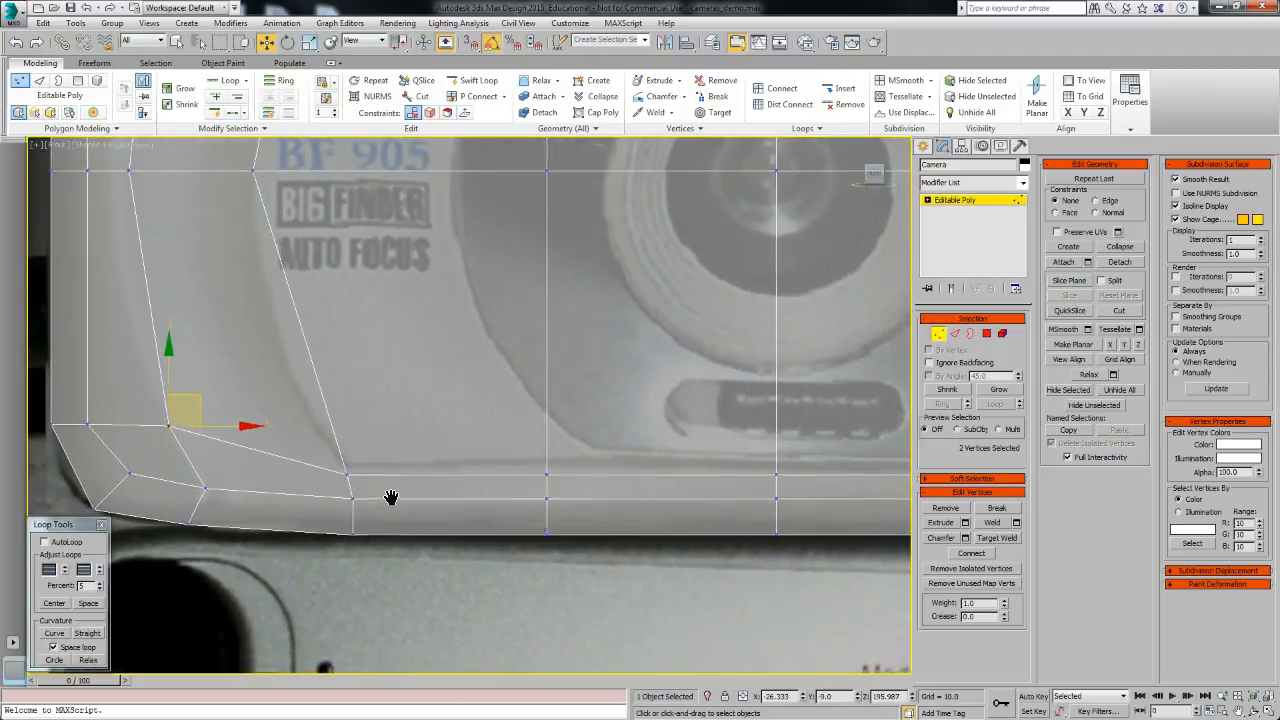
scroll(427, 556, "down", 4)
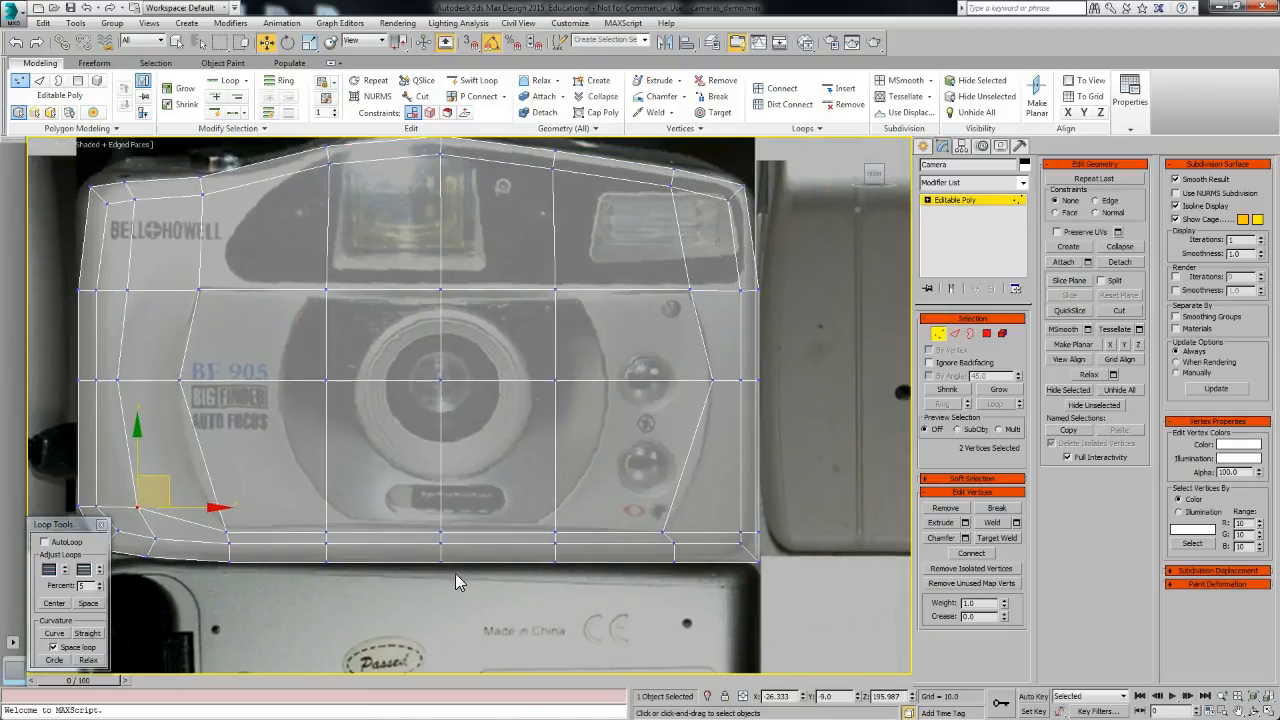
scroll(730, 557, "up", 4)
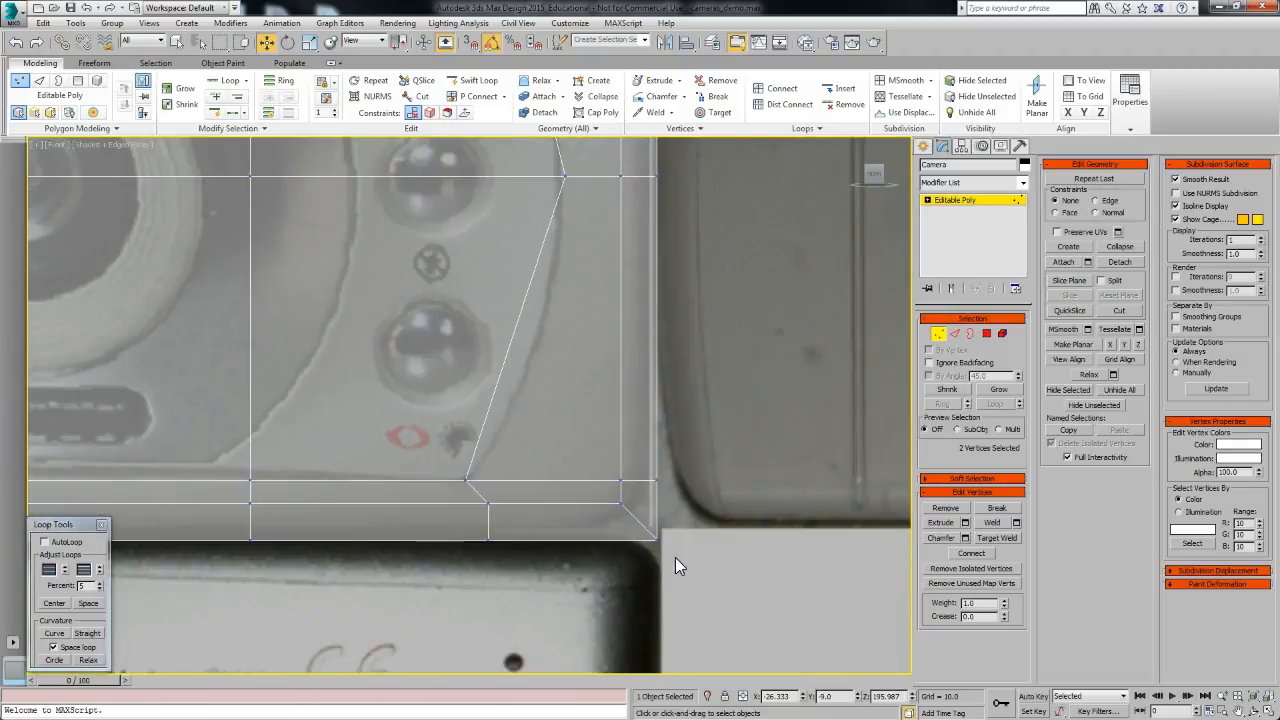
left_click_drag(596, 501, 598, 503)
left_click(957, 334)
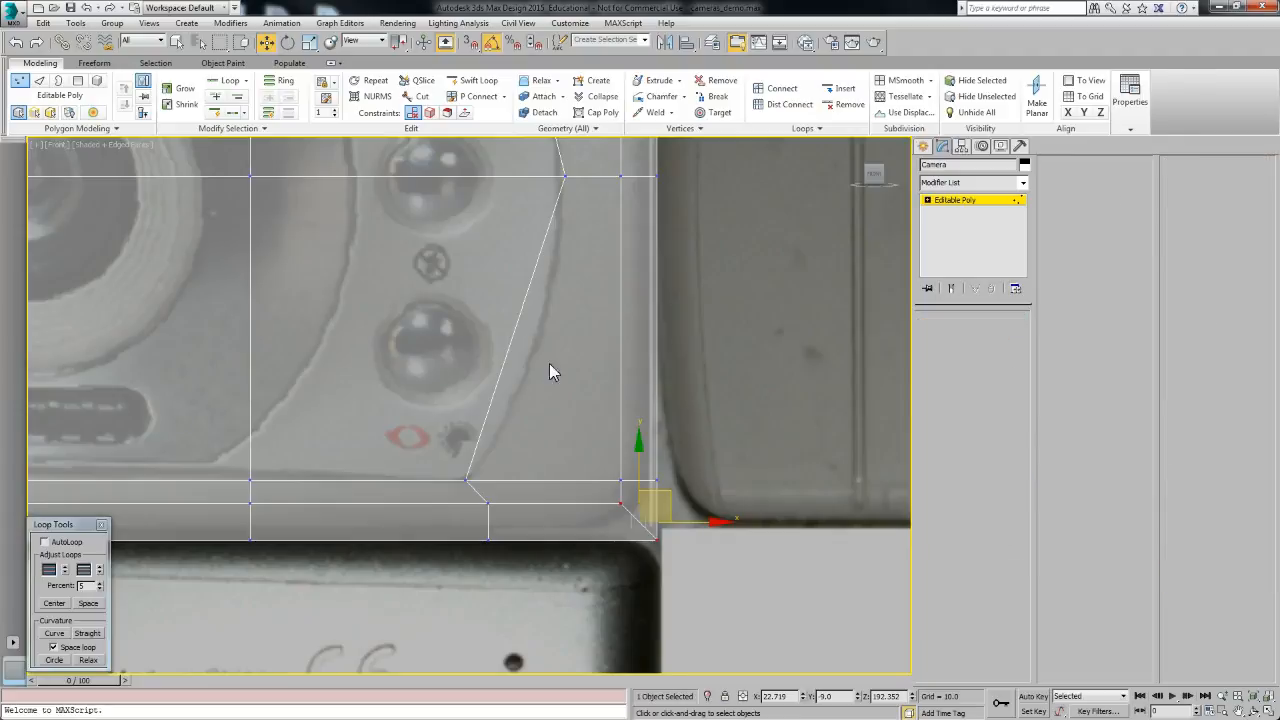
scroll(450, 364, "down", 6)
left_click(476, 158)
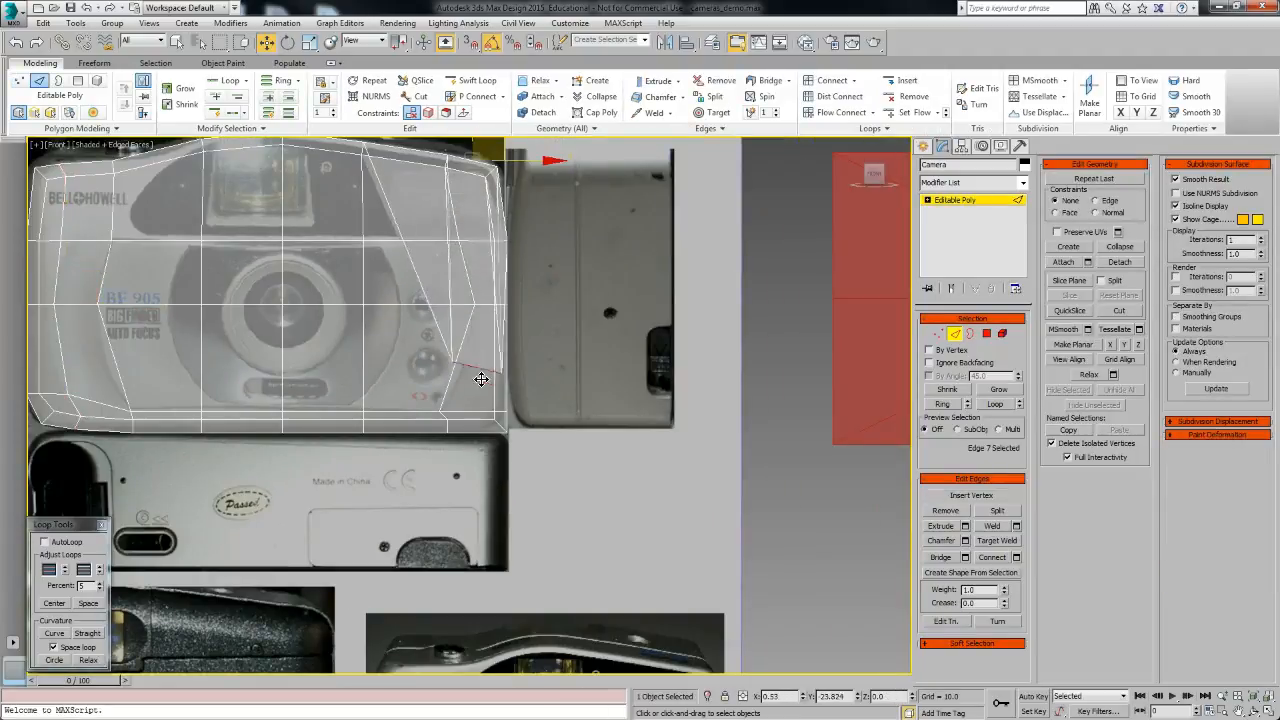
middle_click_drag(205, 348, 385, 509)
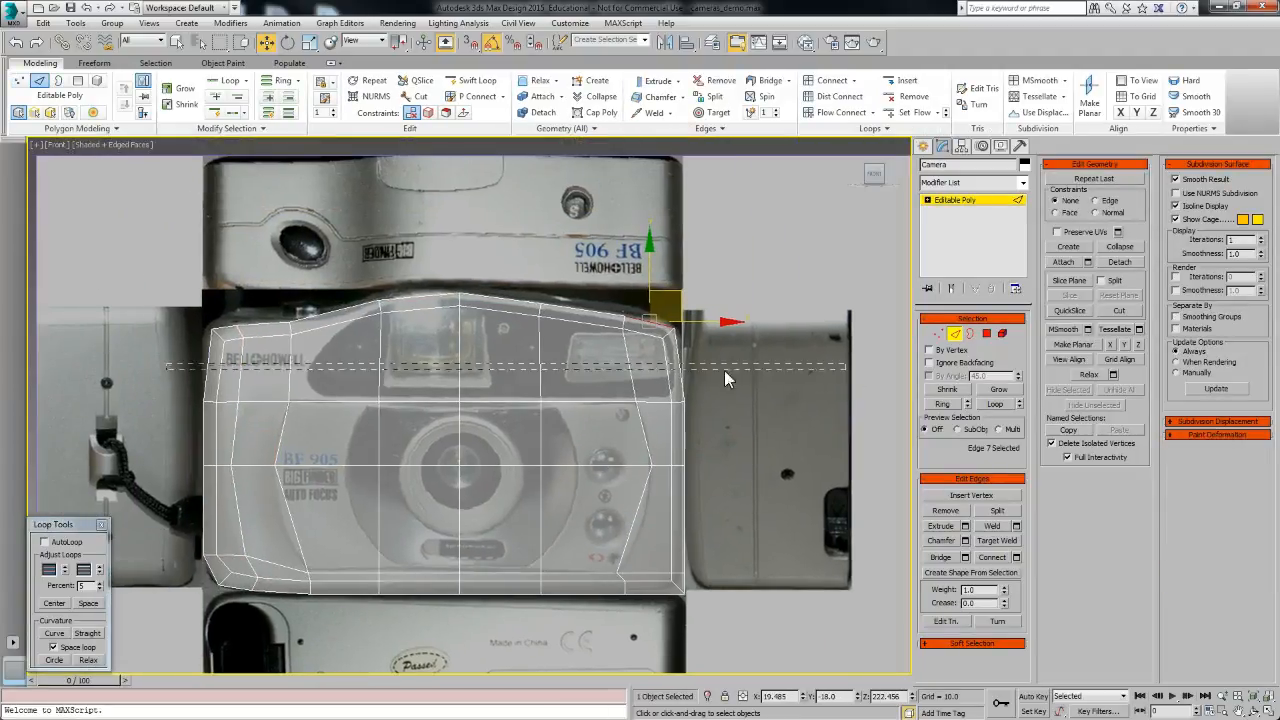
left_click_drag(724, 370, 846, 370)
left_click(1015, 557)
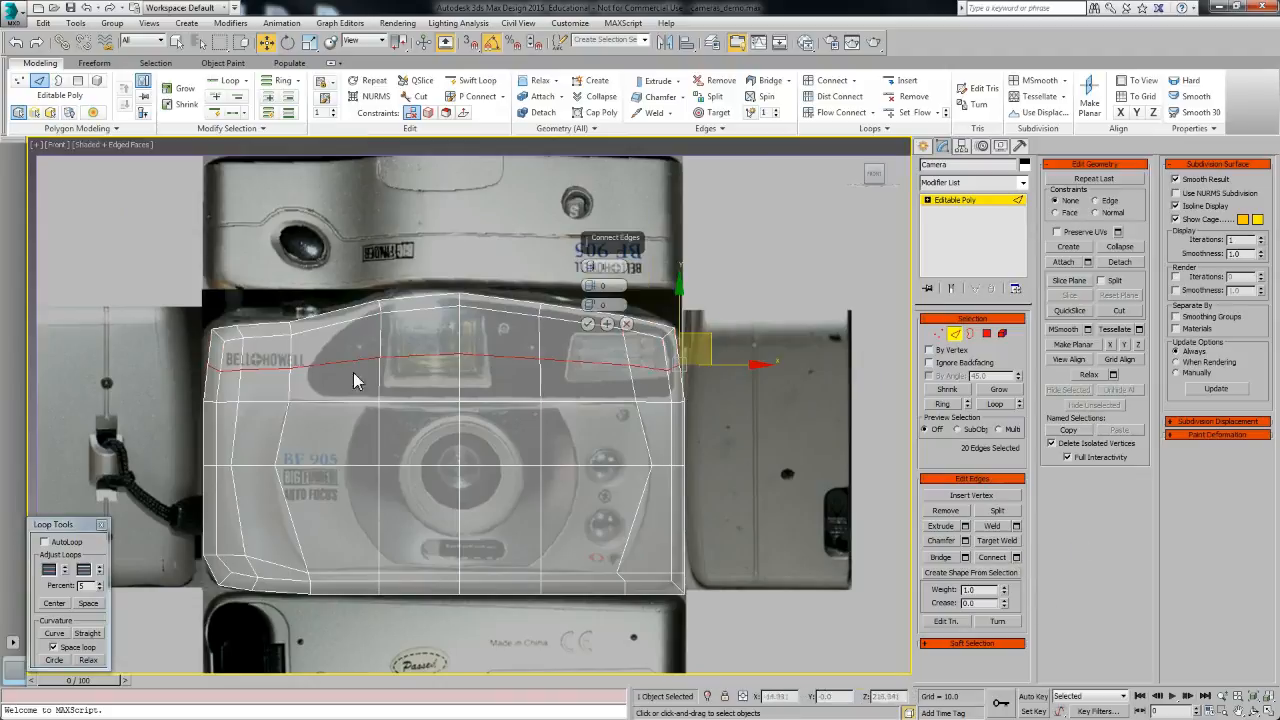
left_click(626, 323)
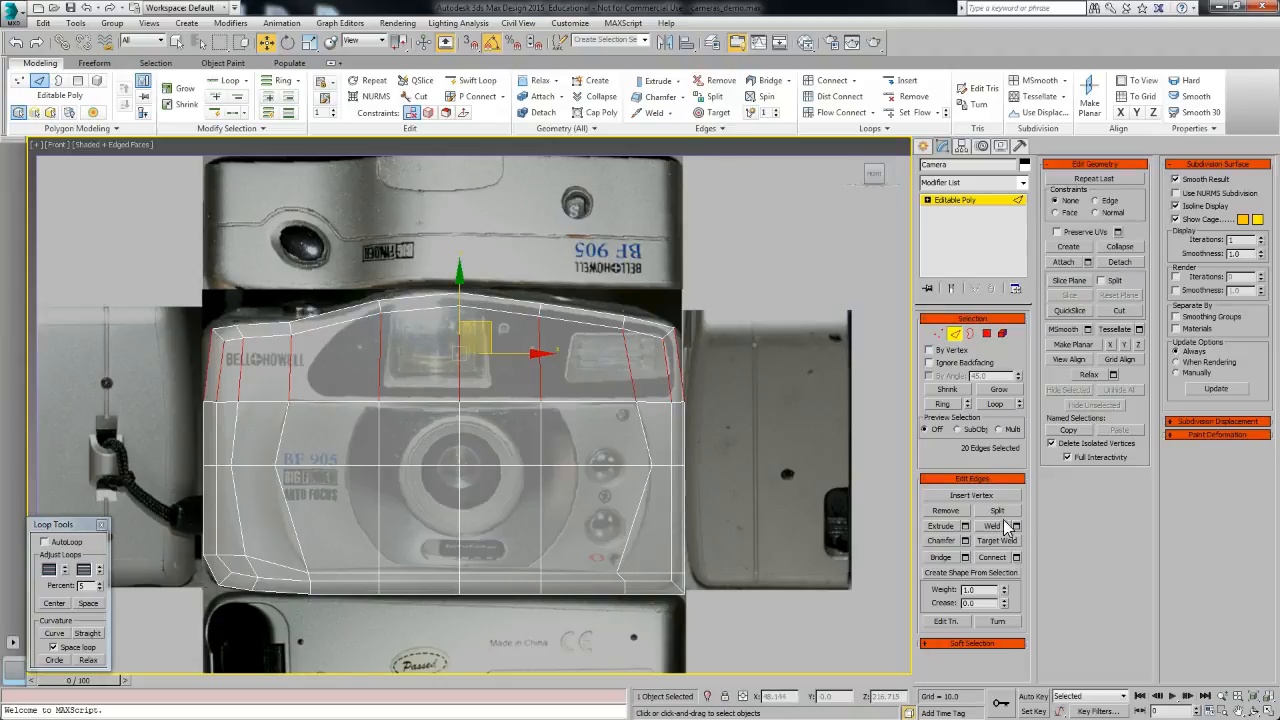
Step: Slice the body horizontally with a slice plane rotated 90° across the upper front near the viewfinder
left_click(1069, 282)
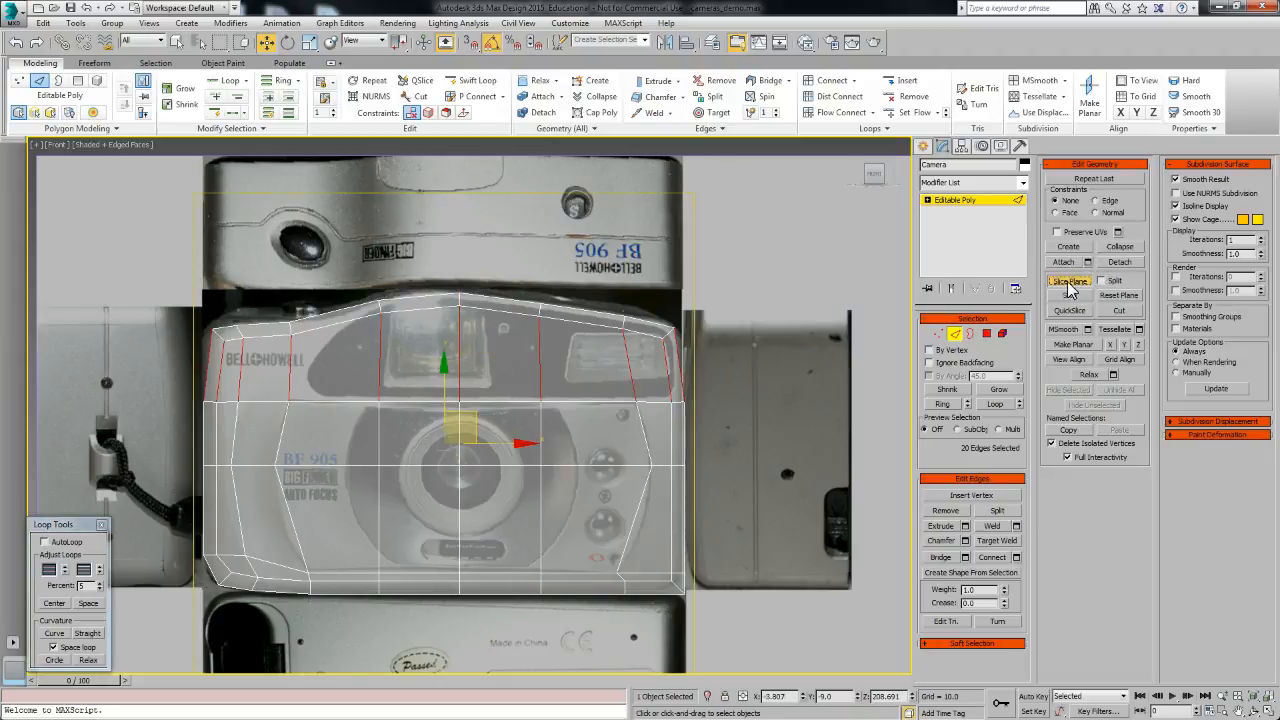
key("e")
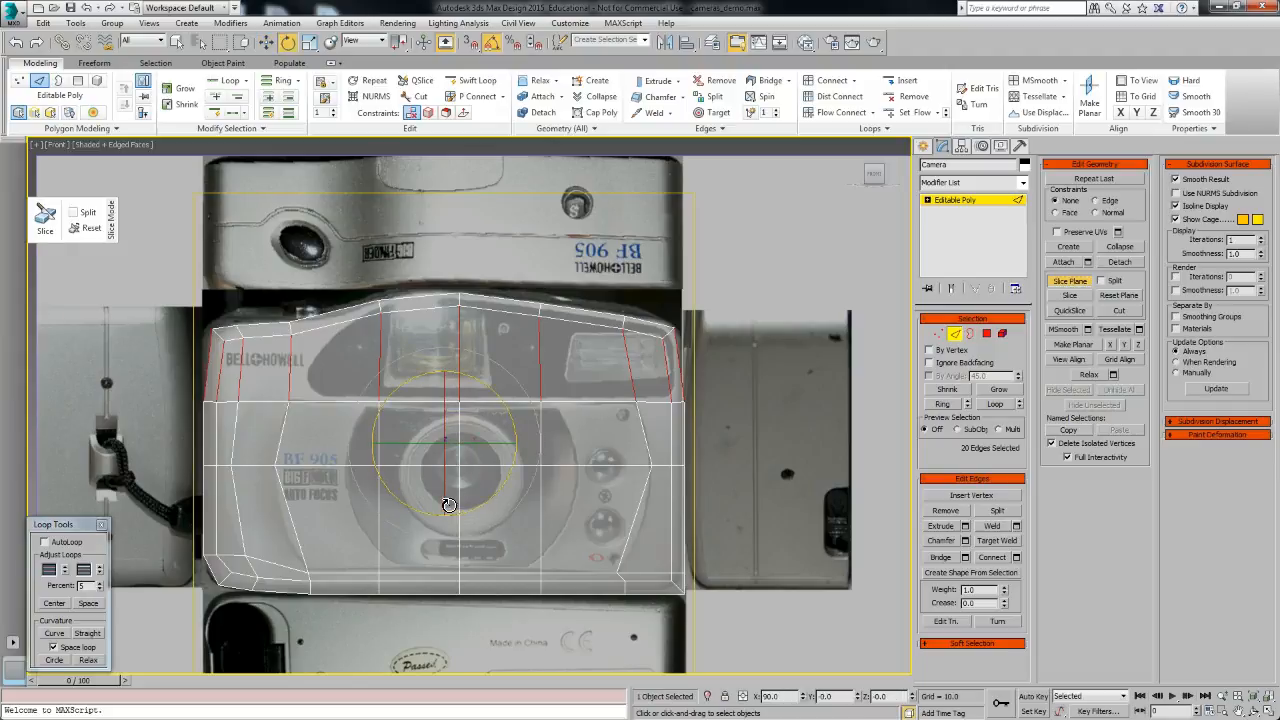
left_click_drag(446, 453, 447, 323)
key("w")
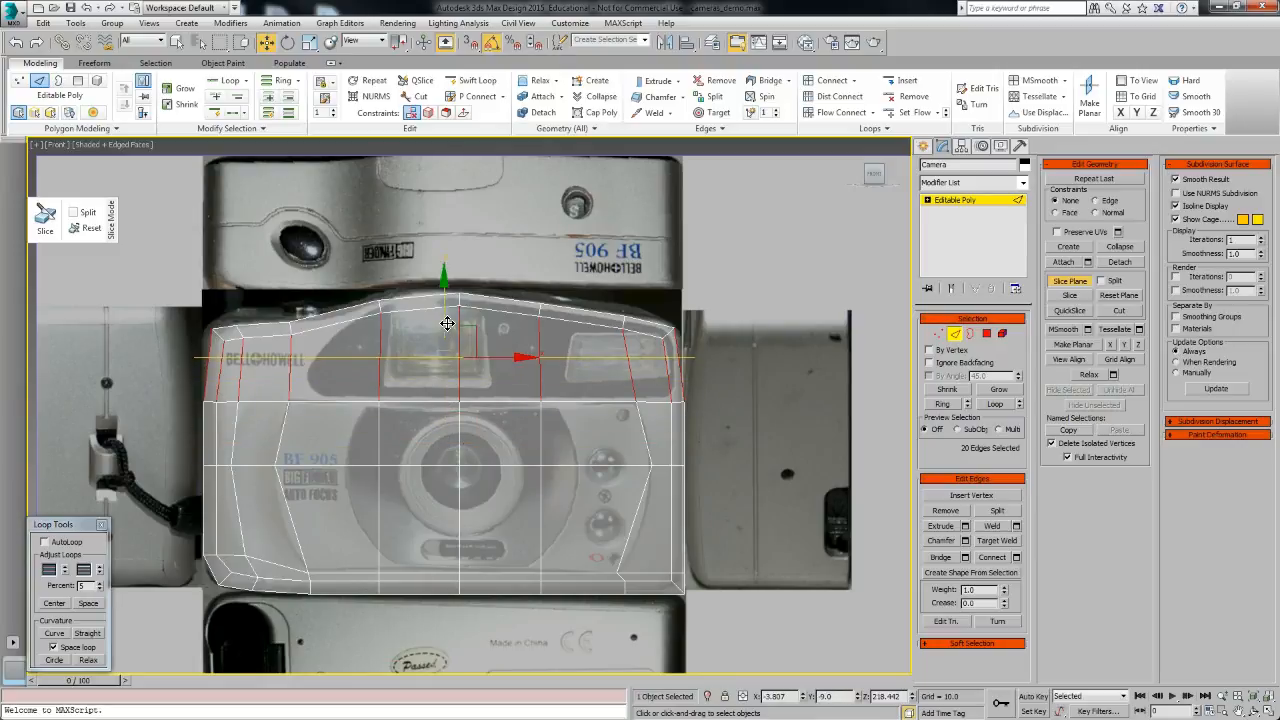
left_click(1070, 299)
Step: Move the left-end vertices of the new horizontal row to follow the camera's left outline
left_click(939, 334)
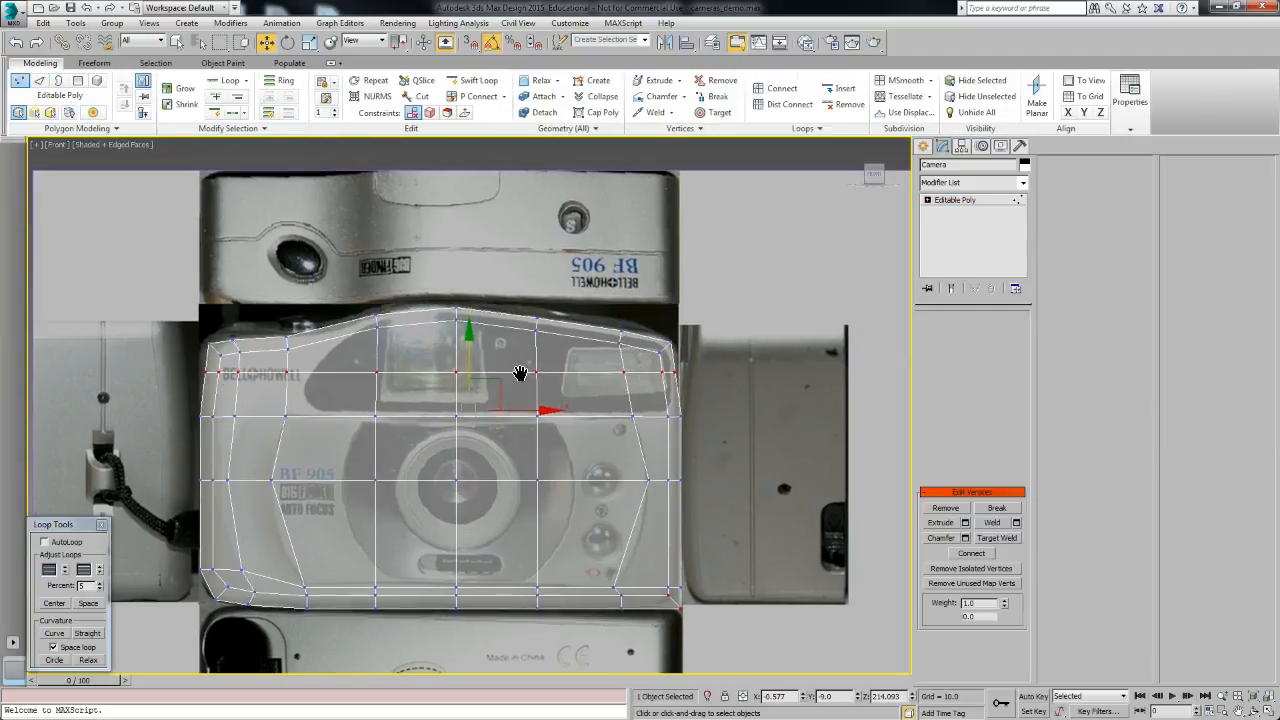
left_click_drag(709, 372, 714, 372)
left_click_drag(181, 366, 255, 370)
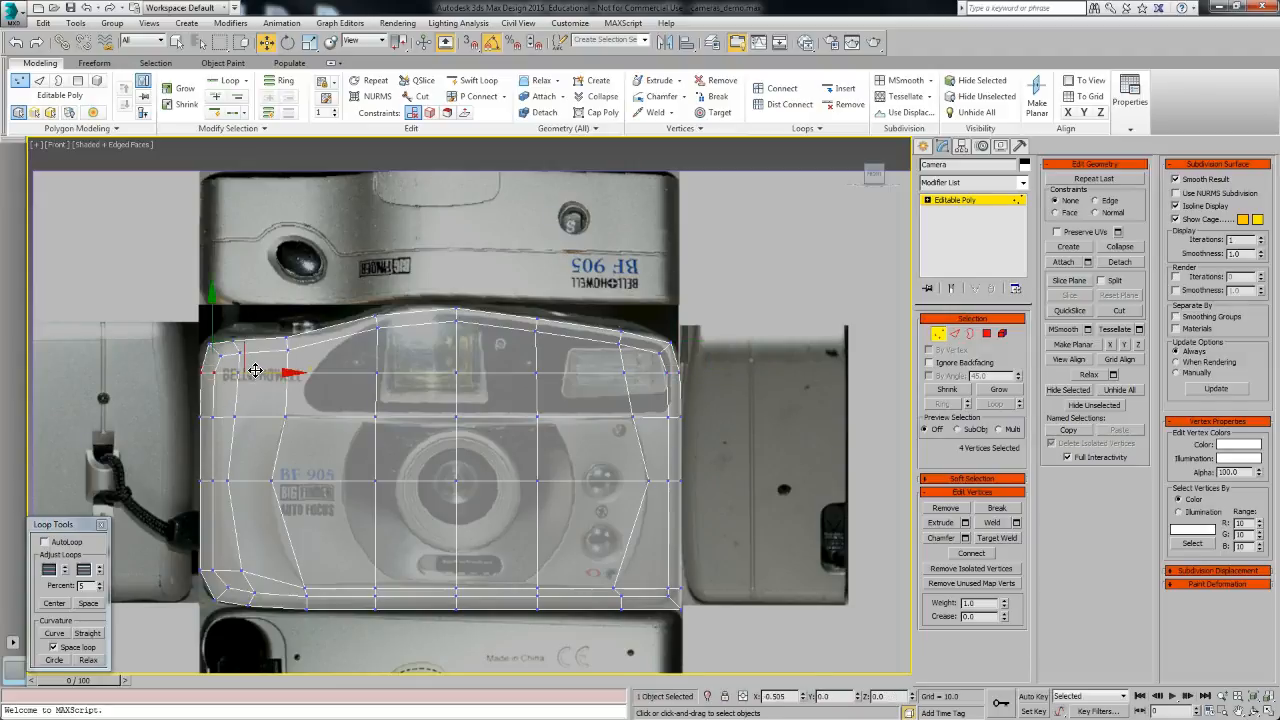
scroll(210, 342, "up", 5)
left_click_drag(288, 412, 289, 413)
left_click_drag(236, 333, 236, 324)
left_click_drag(151, 357, 183, 348)
Step: Tweak the remaining left-side and lower vertices so the cage follows the reference outline
scroll(185, 349, "down", 5)
middle_click_drag(605, 579, 593, 511)
scroll(566, 490, "up", 5)
scroll(686, 520, "down", 5)
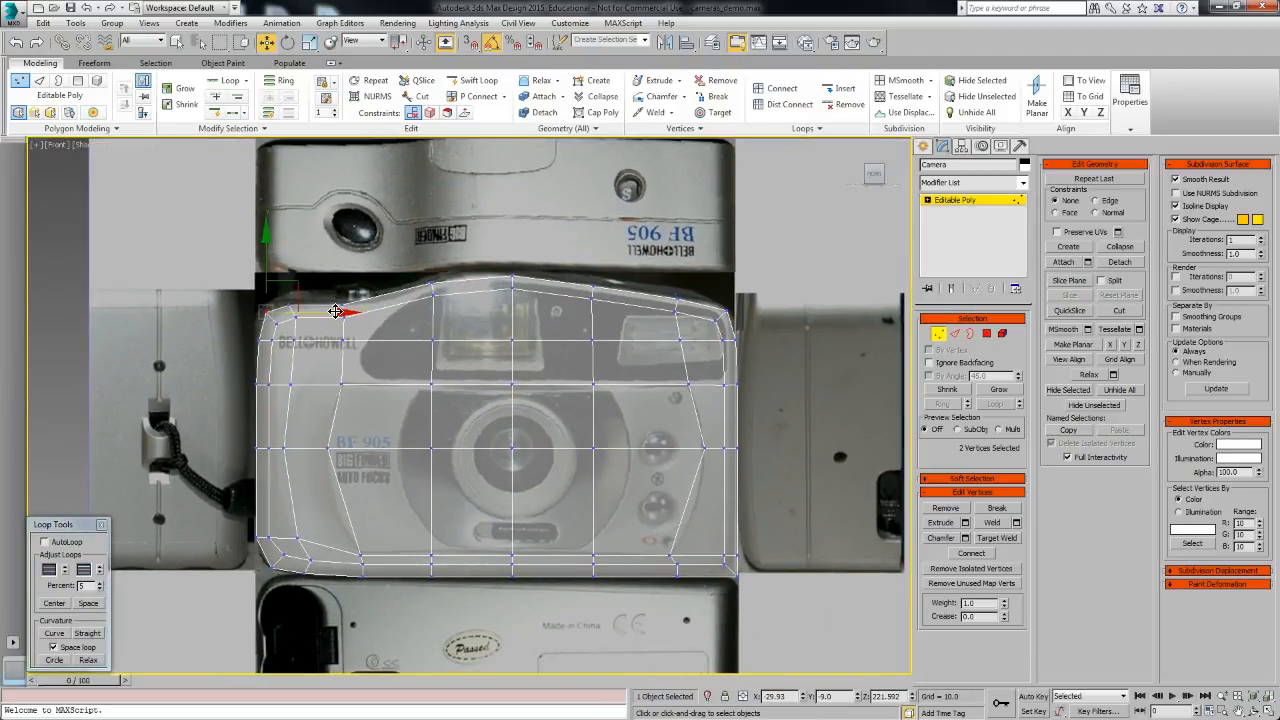
left_click(264, 433)
middle_click_drag(264, 433, 217, 383)
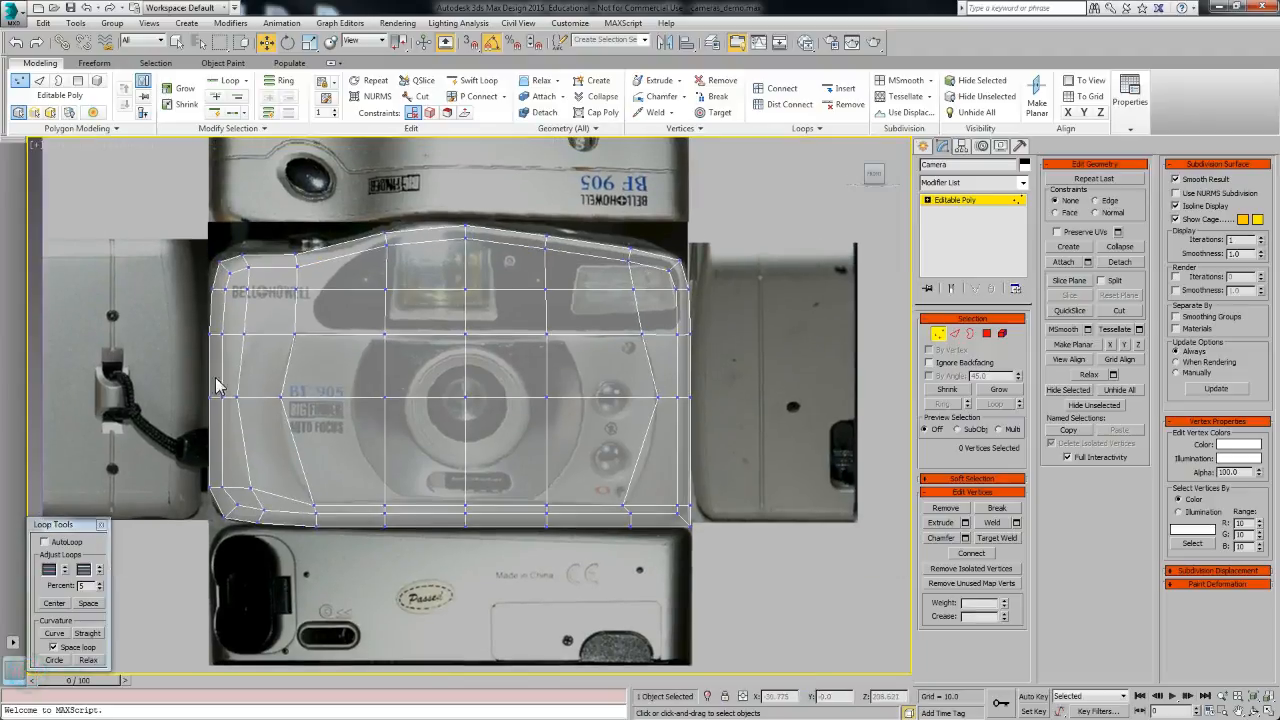
middle_click_drag(337, 446, 320, 426)
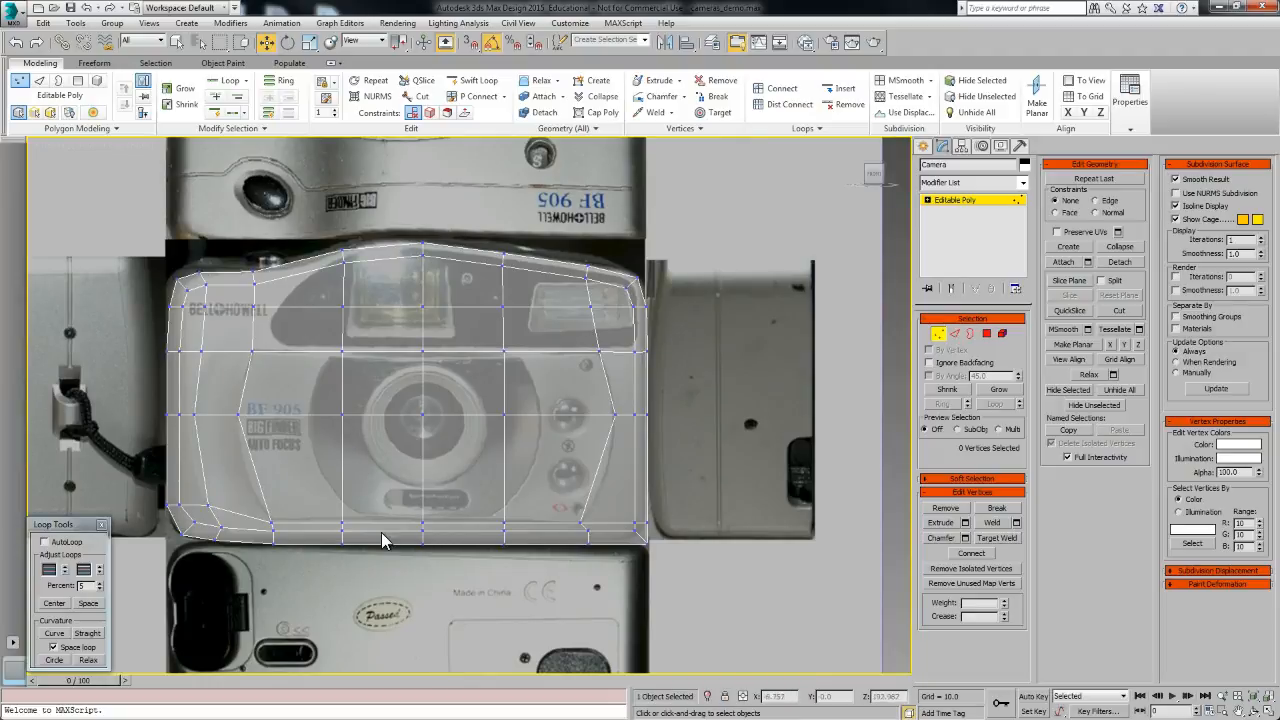
scroll(675, 564, "up", 8)
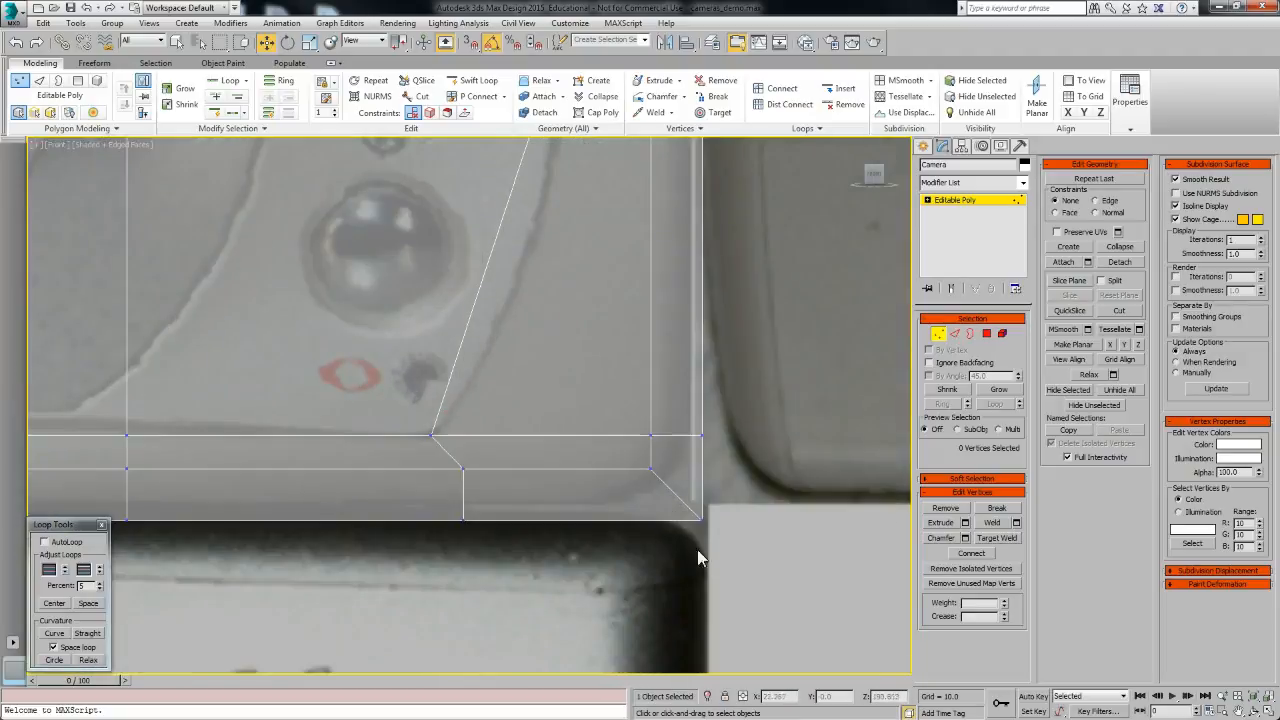